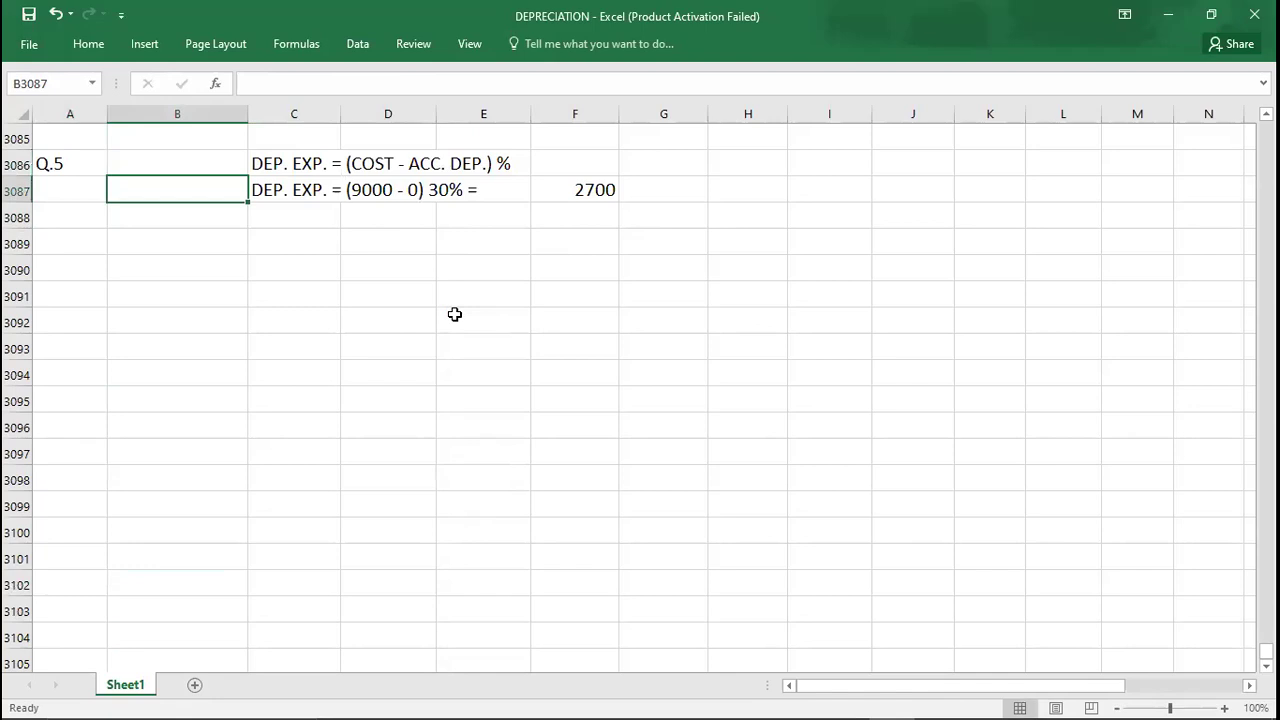
Label the first Q.5 depreciation formula row YEAR-1 in cell B3086
{"action": "type", "text": "YEAR-1"}
{"action": "key", "text": "Return"}
{"action": "key", "text": "Return"}
{"action": "key", "text": "Return"}
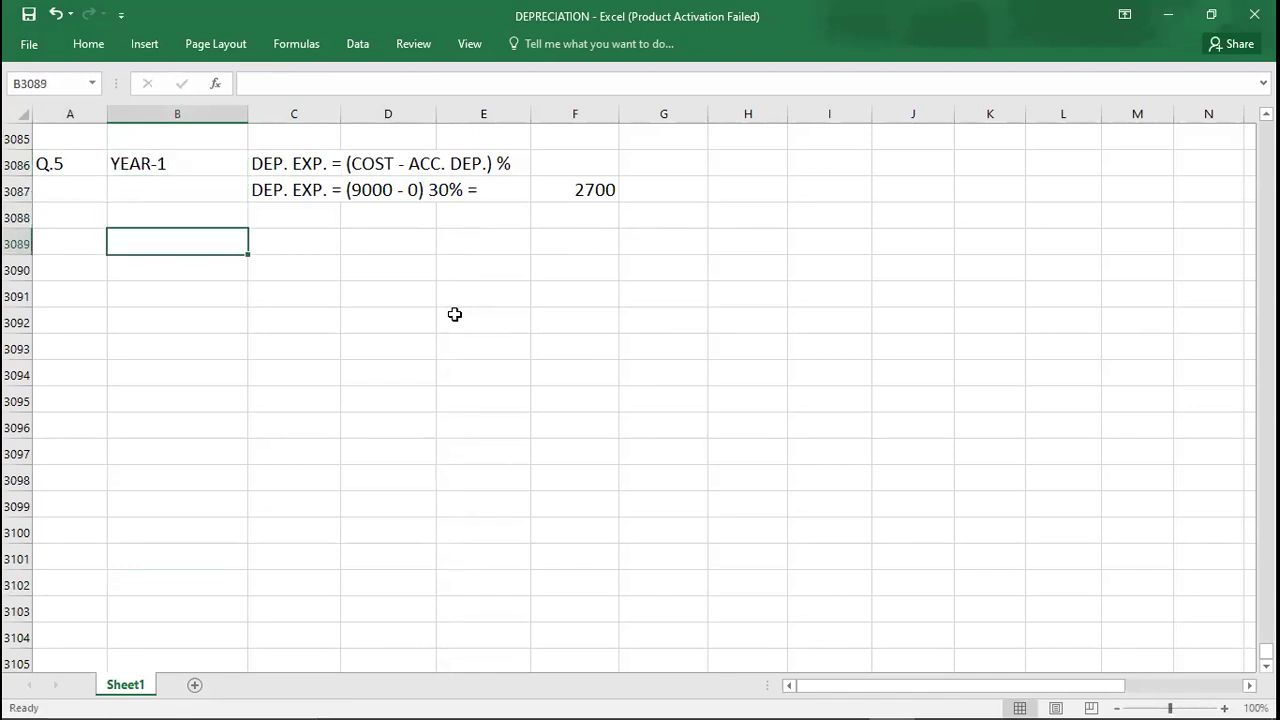
In row 3089, add the label YEAR-2 and the working 'DEP. EXP. = (9000 - 2700) 30% =' beside it
{"action": "type", "text": "YEAR-2"}
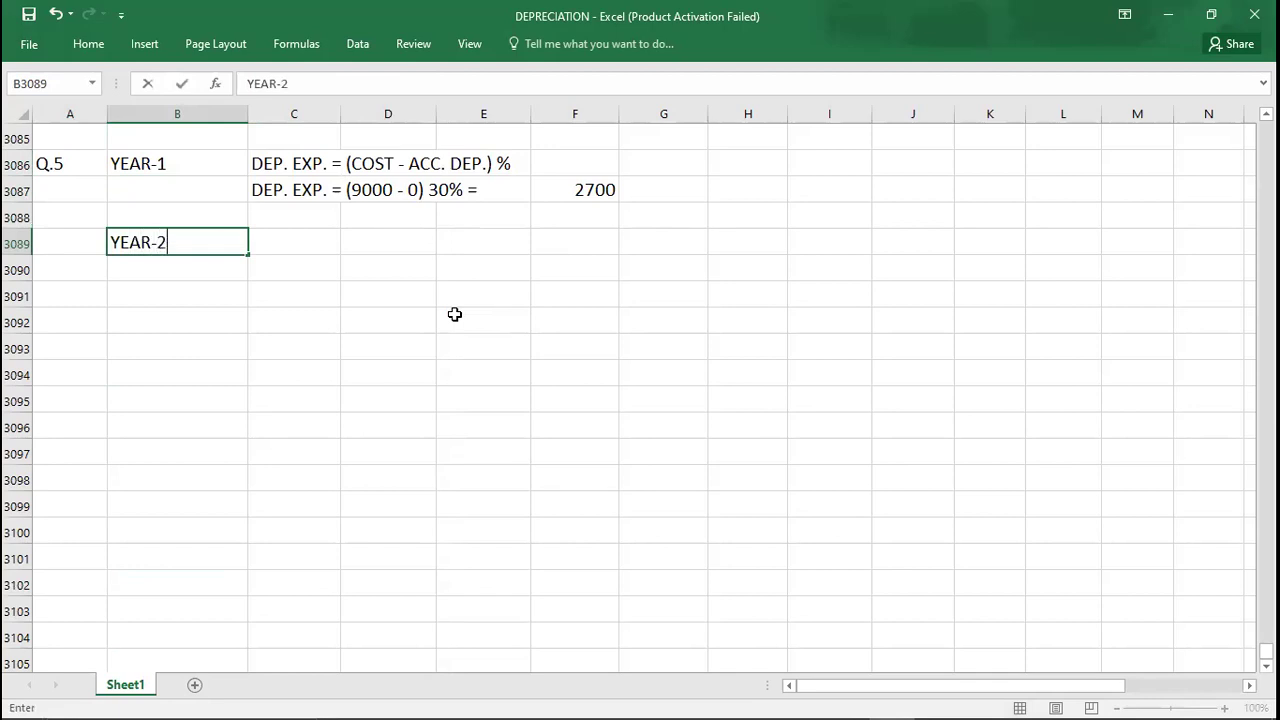
{"action": "key", "text": "Tab"}
{"action": "type", "text": "DEP. E"}
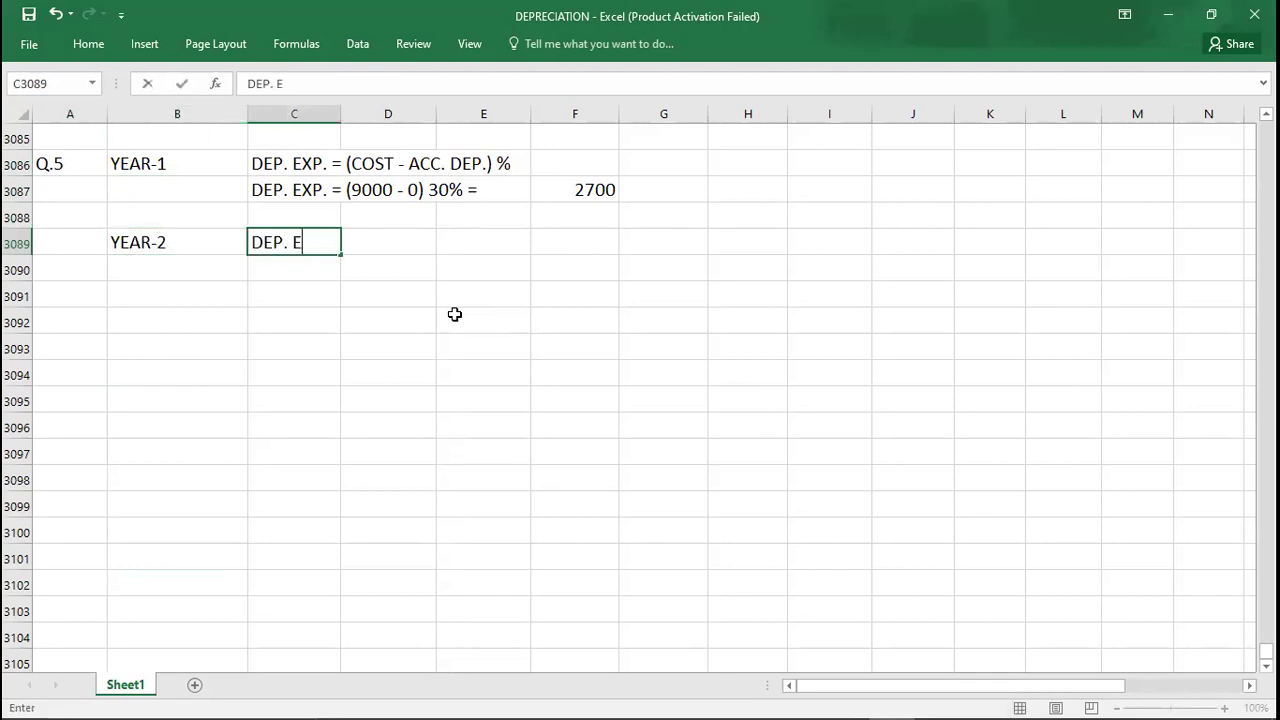
{"action": "type", "text": "XP. = (9000"}
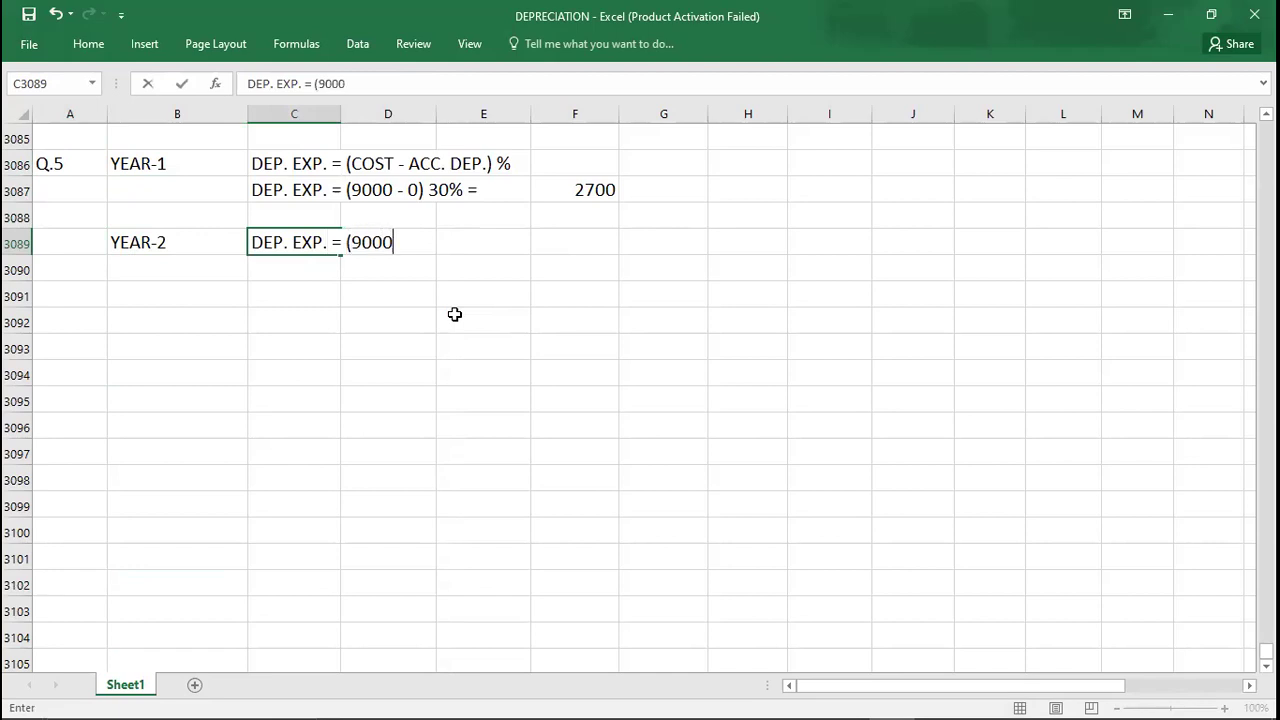
{"action": "type", "text": " - 2700) 30% ="}
Enter 1890 in F3089 as the YEAR-2 depreciation expense
{"action": "key", "text": "Tab"}
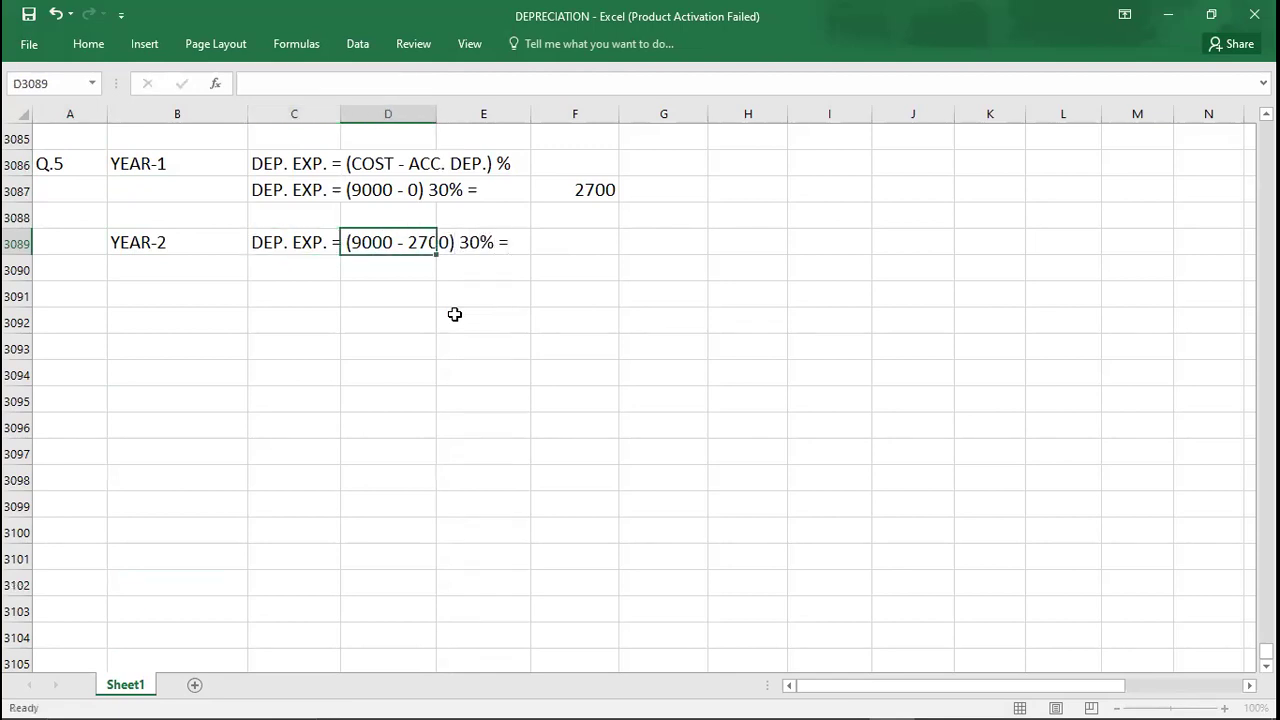
{"action": "key", "text": "Tab"}
{"action": "key", "text": "Tab"}
{"action": "type", "text": "1"}
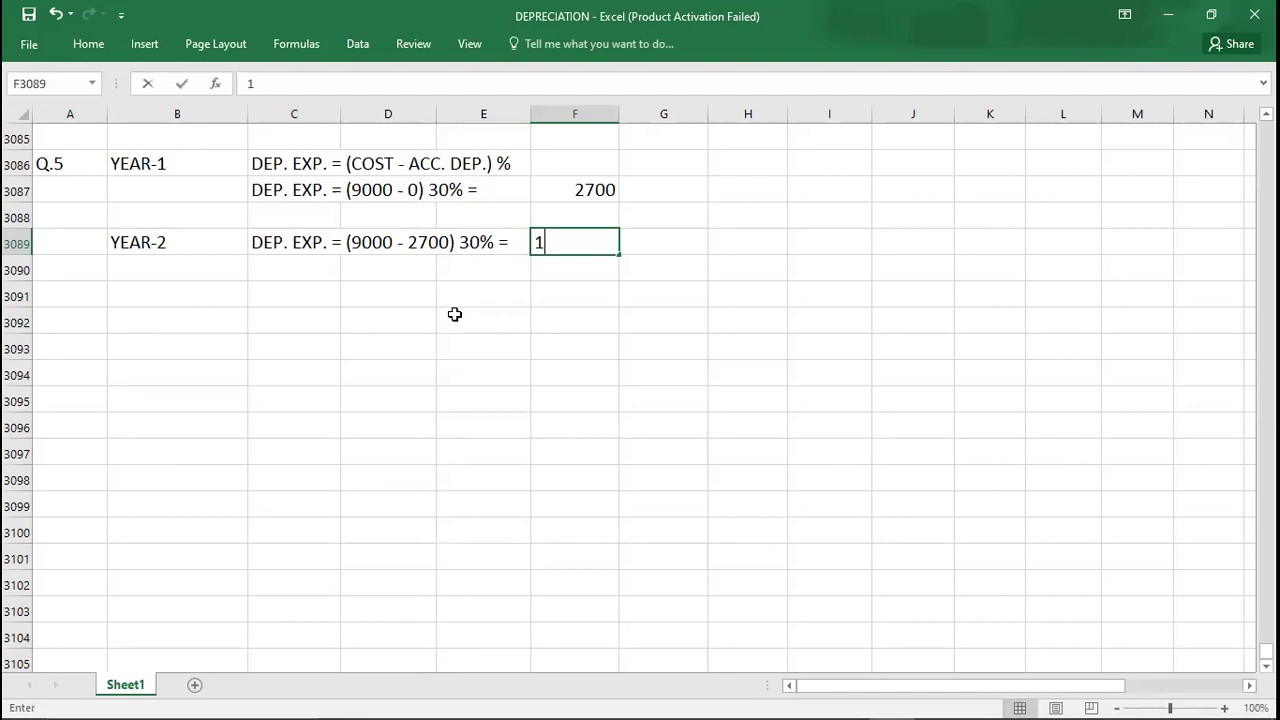
{"action": "type", "text": "890"}
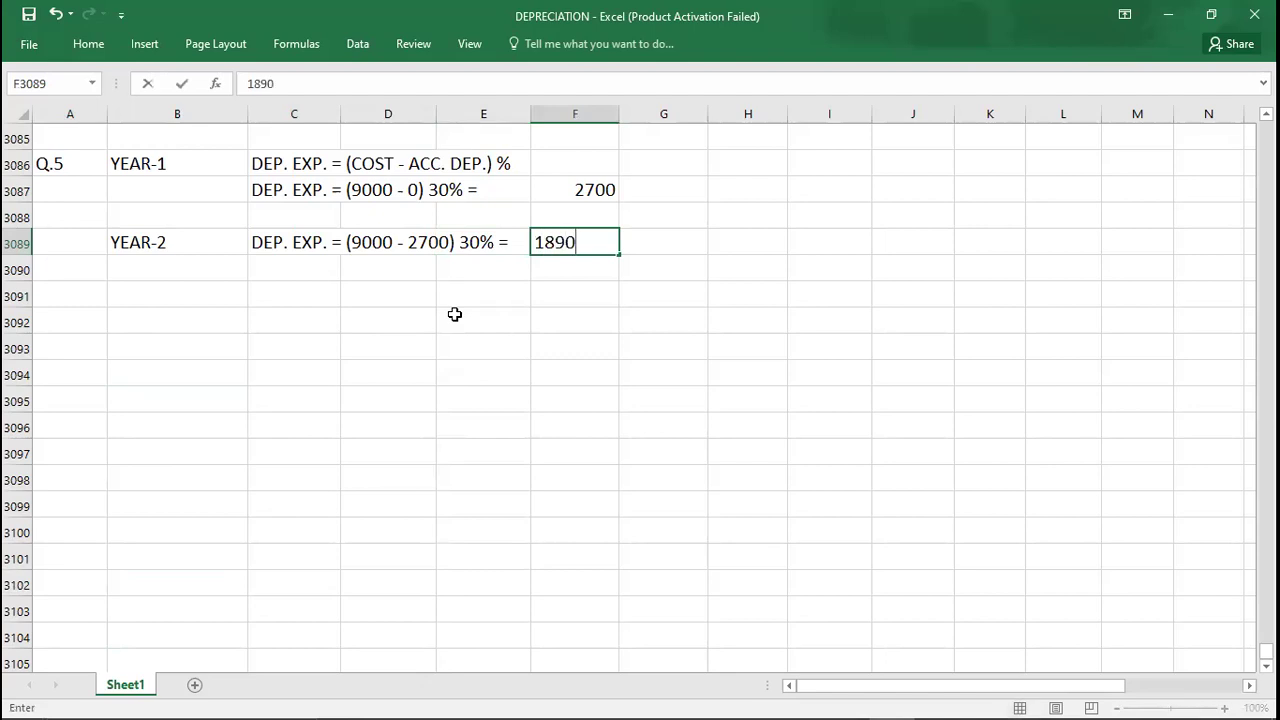
{"action": "key", "text": "Return"}
{"action": "key", "text": "Return"}
{"action": "key", "text": "Left"}
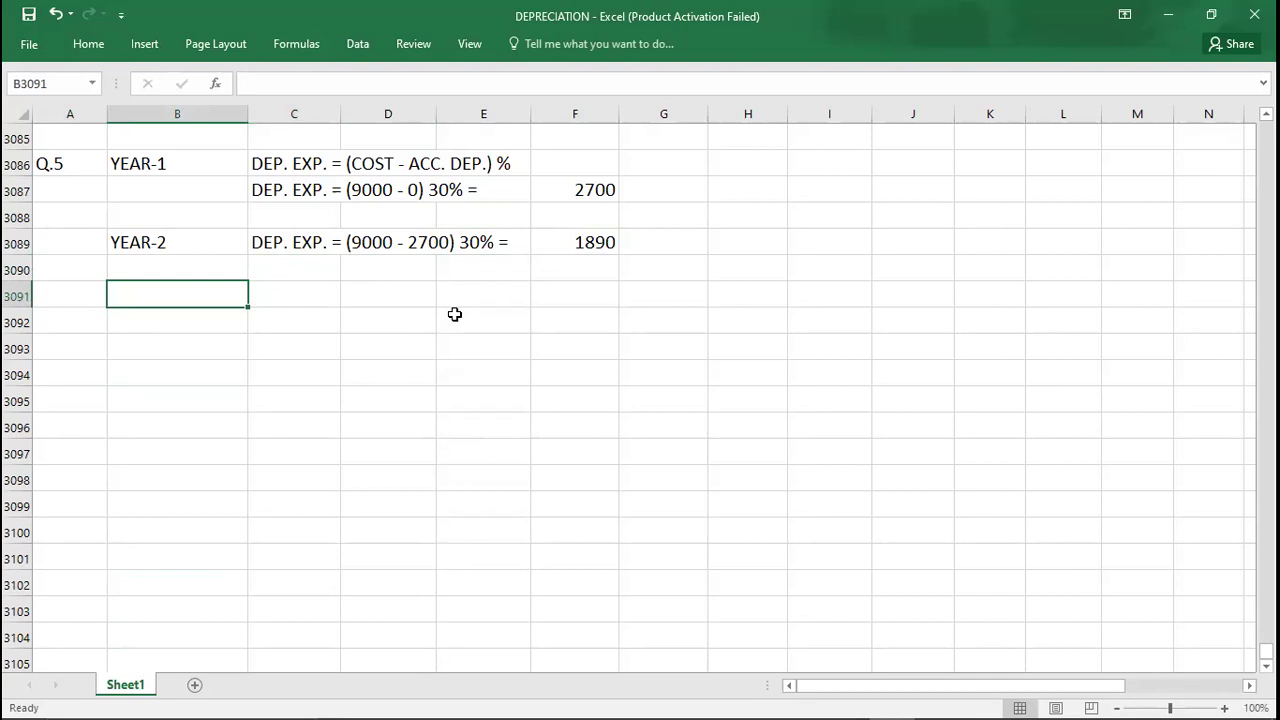
{"action": "type", "text": "PERA"}
{"action": "key", "text": "BackSpace"}
{"action": "key", "text": "BackSpace"}
{"action": "key", "text": "BackSpace"}
{"action": "key", "text": "BackSpace"}
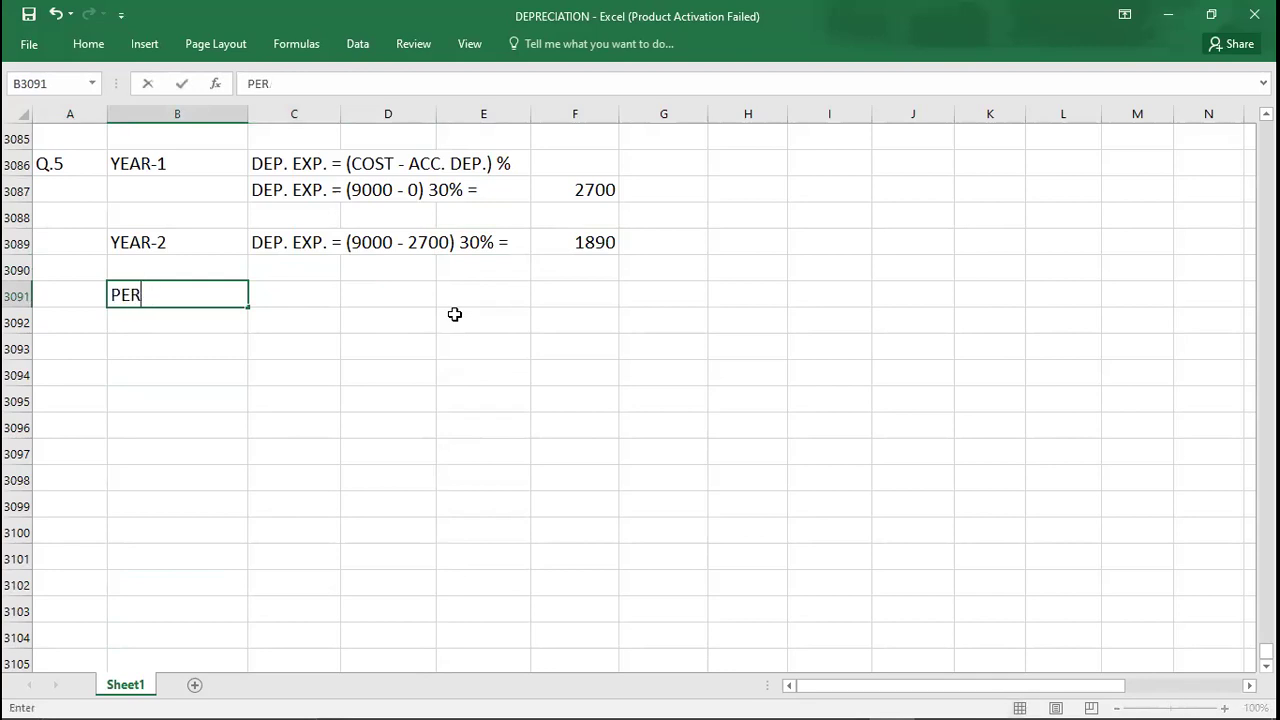
In row 3091, add the label YEAR-3 and the working 'DEP. EXP. = (9000 - 4590) 30% =' beside it
{"action": "type", "text": "YEAR-3"}
{"action": "key", "text": "Tab"}
{"action": "type", "text": "DEP. EXP."}
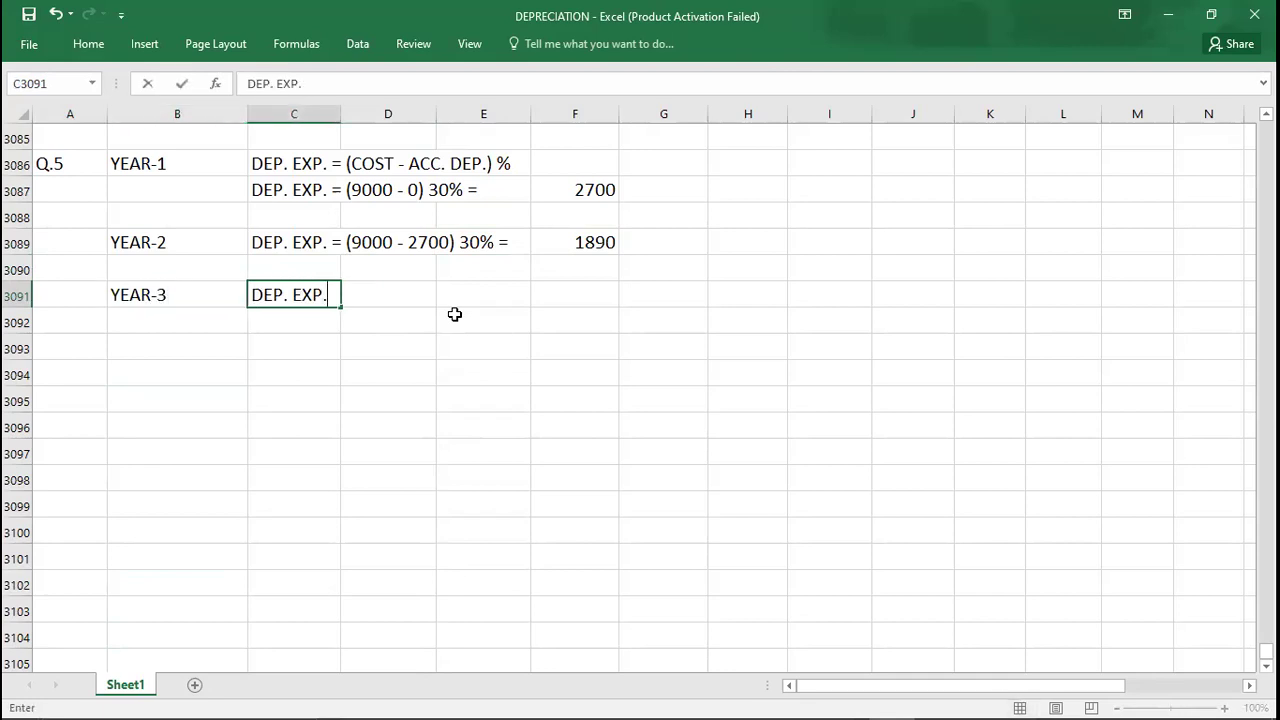
{"action": "type", "text": " = (9000 -"}
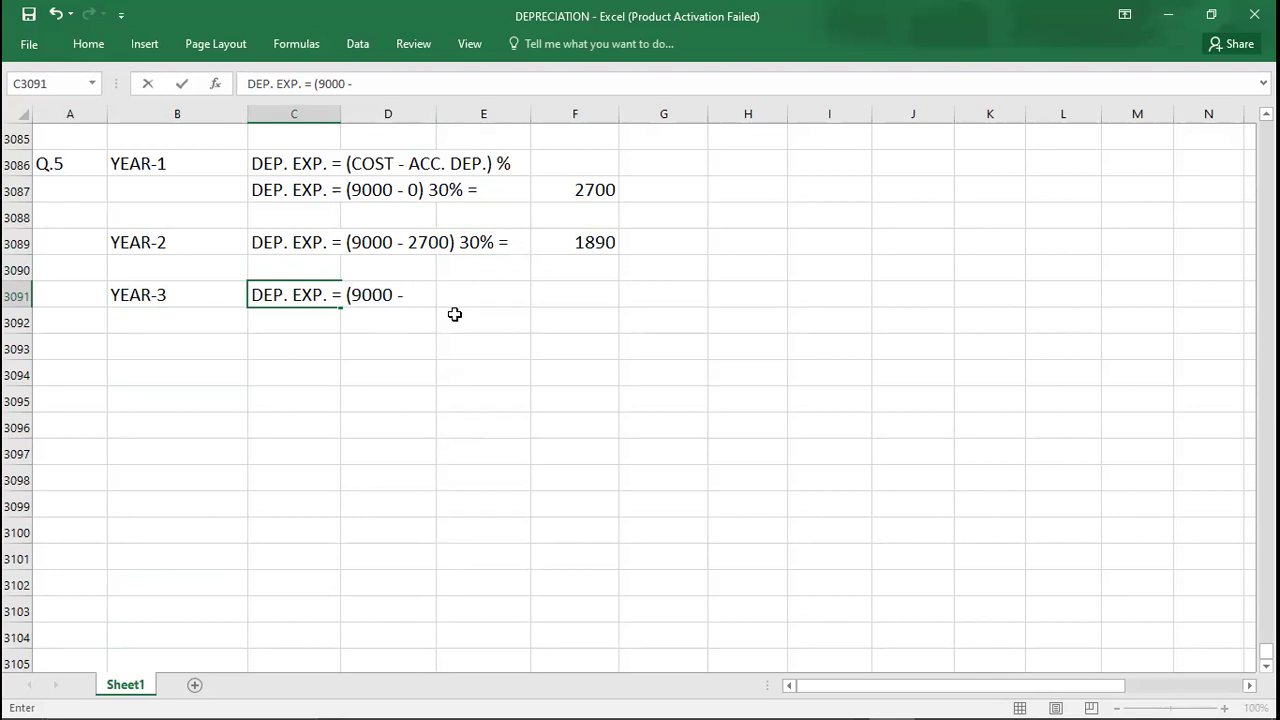
{"action": "type", "text": "4590) 30% ="}
Enter 1323 in F3091 as the YEAR-3 depreciation expense
{"action": "key", "text": "Right"}
{"action": "key", "text": "Right"}
{"action": "key", "text": "Right"}
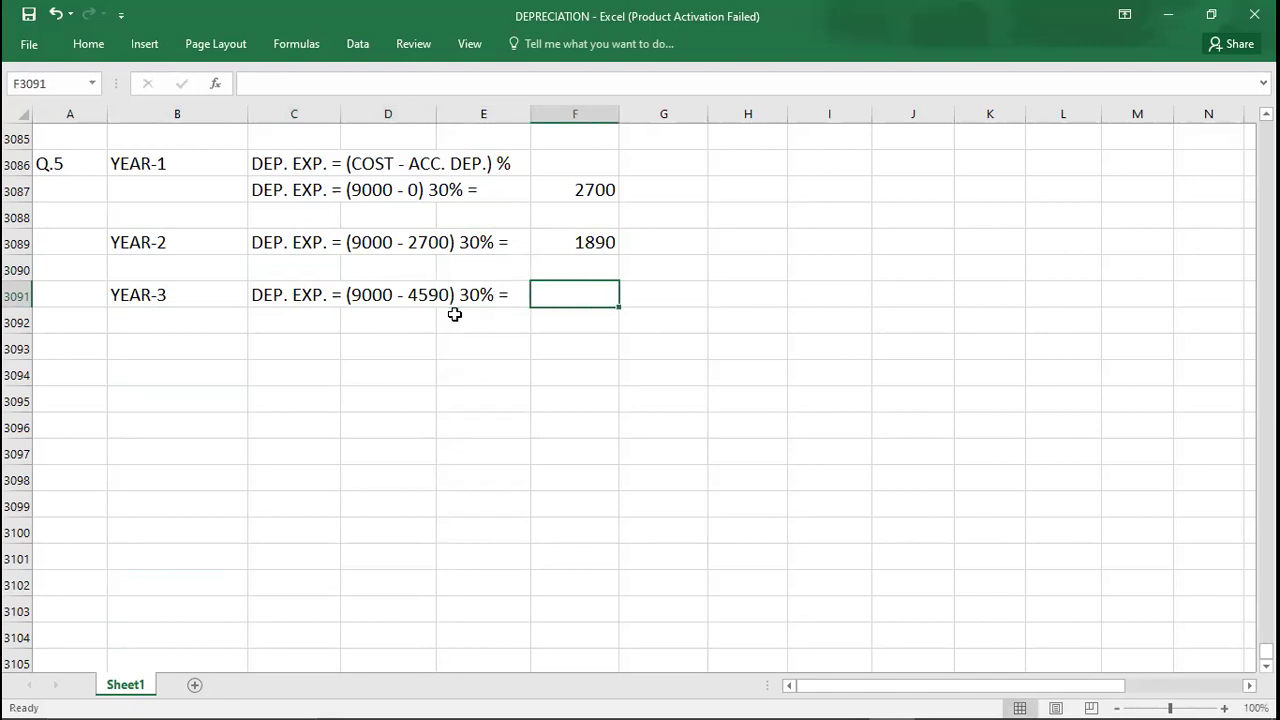
{"action": "type", "text": "13"}
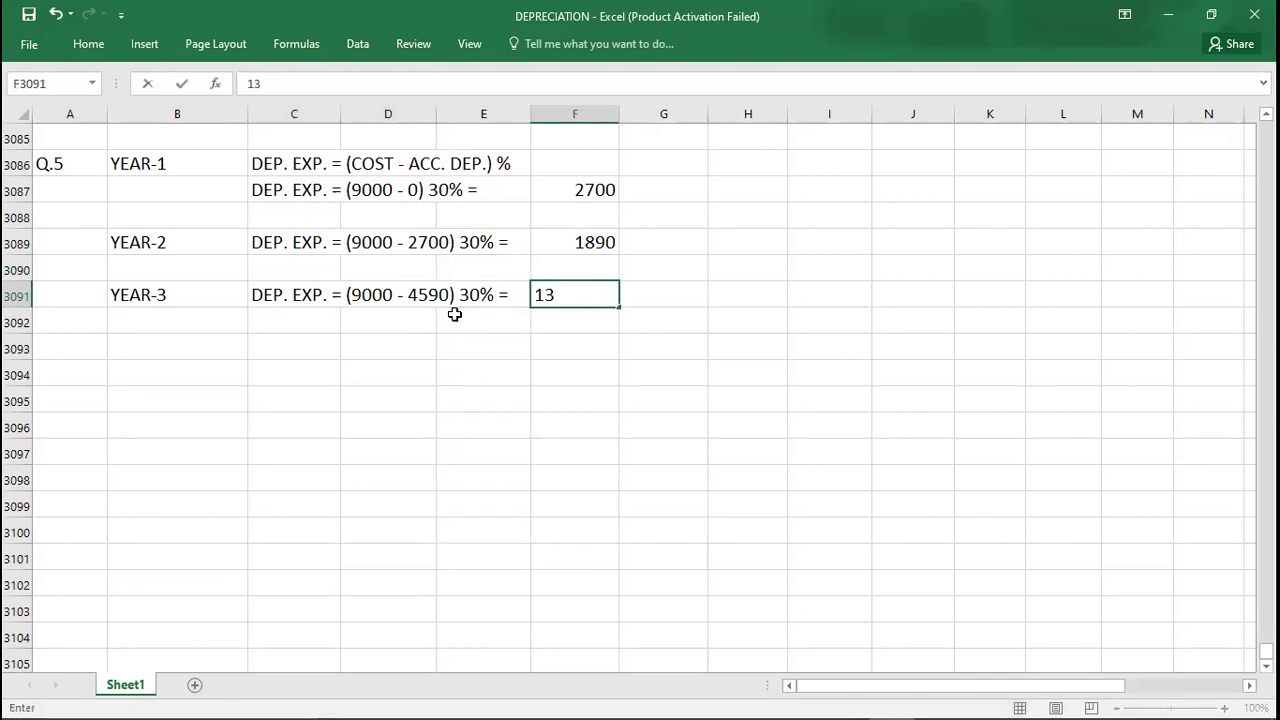
{"action": "type", "text": "23"}
{"action": "key", "text": "Return"}
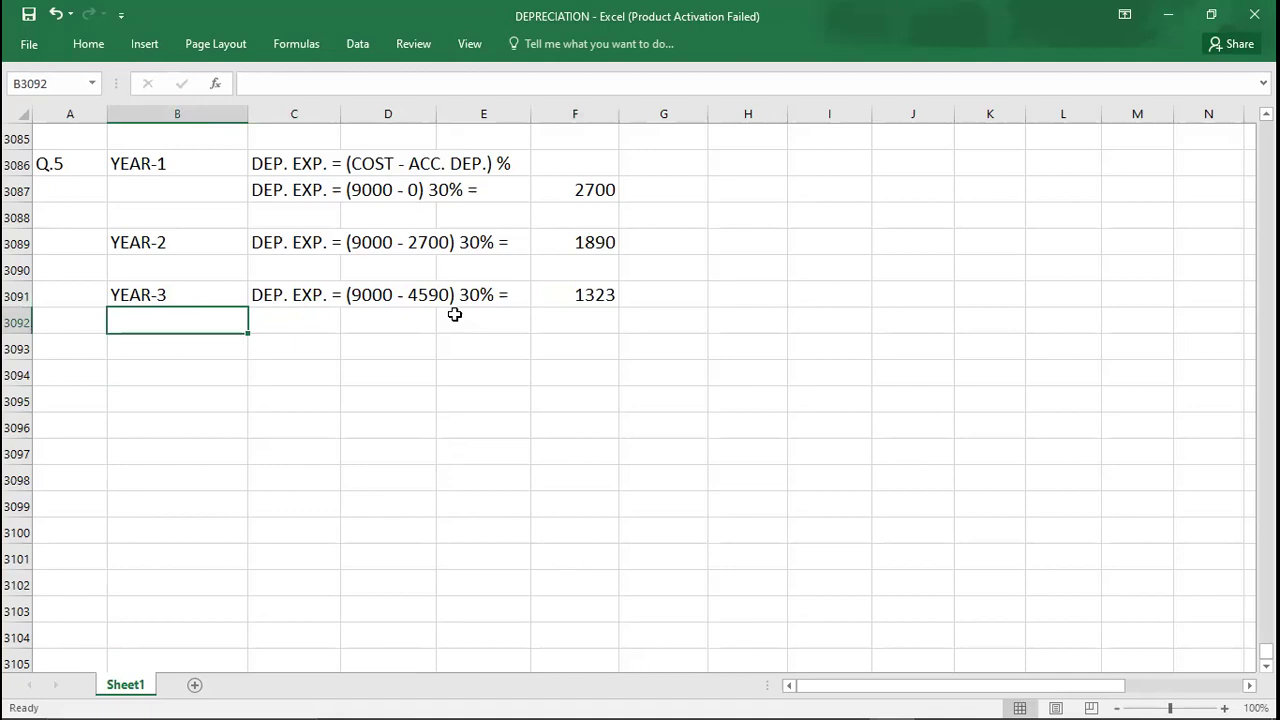
Check Q.5 in the PDF question sheet and add a COST row with 9000 in column F of row 3094 of the workbook
{"action": "key", "text": "alt+Tab"}
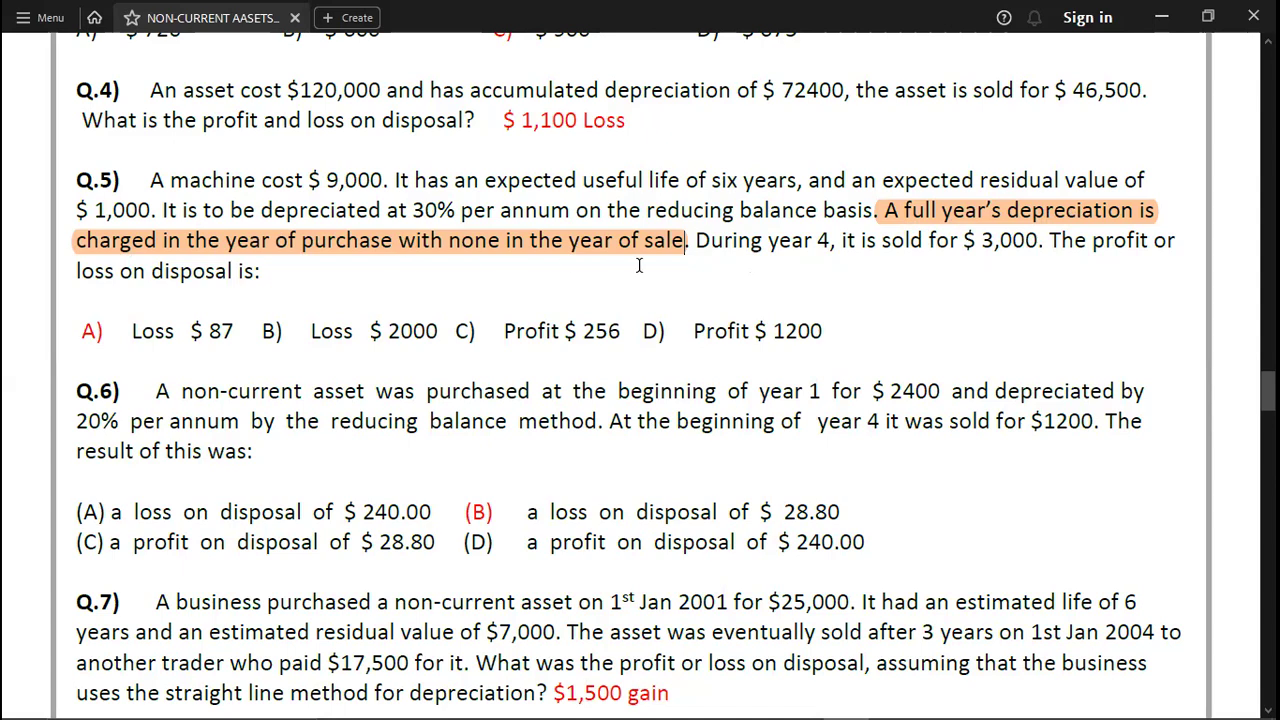
{"action": "key", "text": "alt+Tab"}
{"action": "left_click", "coordinate": [186, 372]}
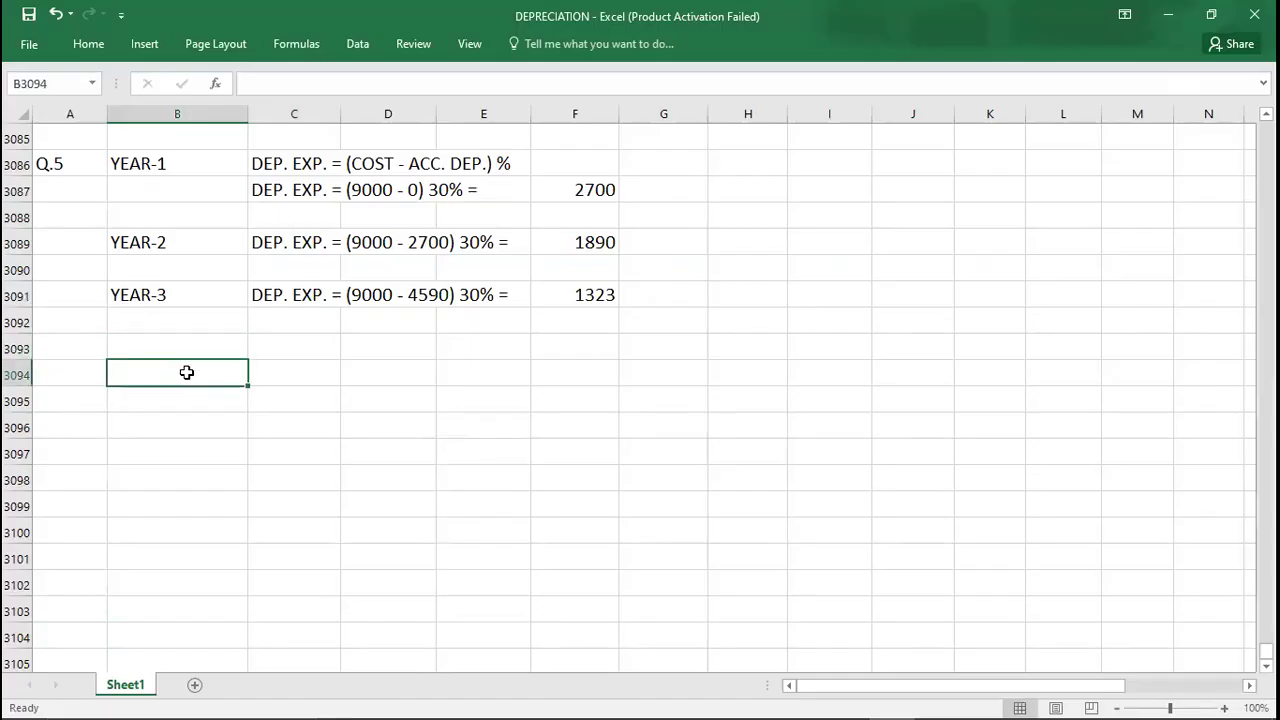
{"action": "type", "text": "COST"}
{"action": "key", "text": "Tab"}
{"action": "key", "text": "Tab"}
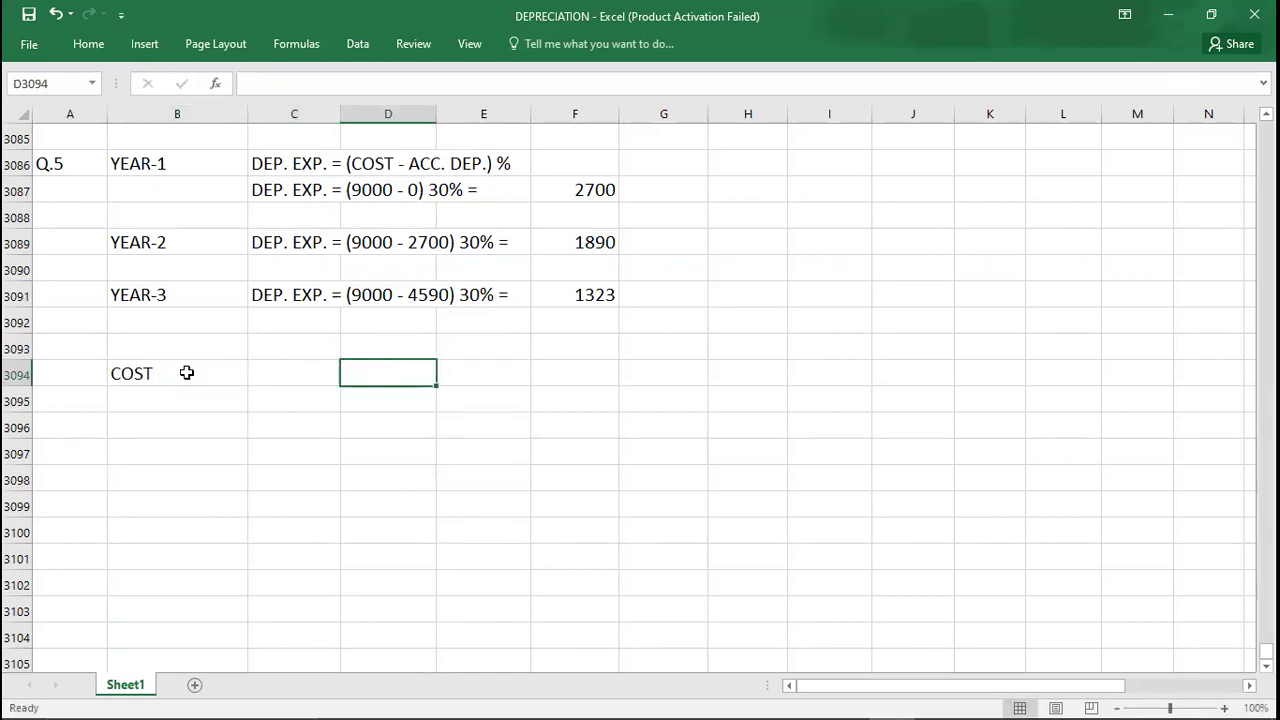
{"action": "key", "text": "Tab"}
{"action": "key", "text": "Tab"}
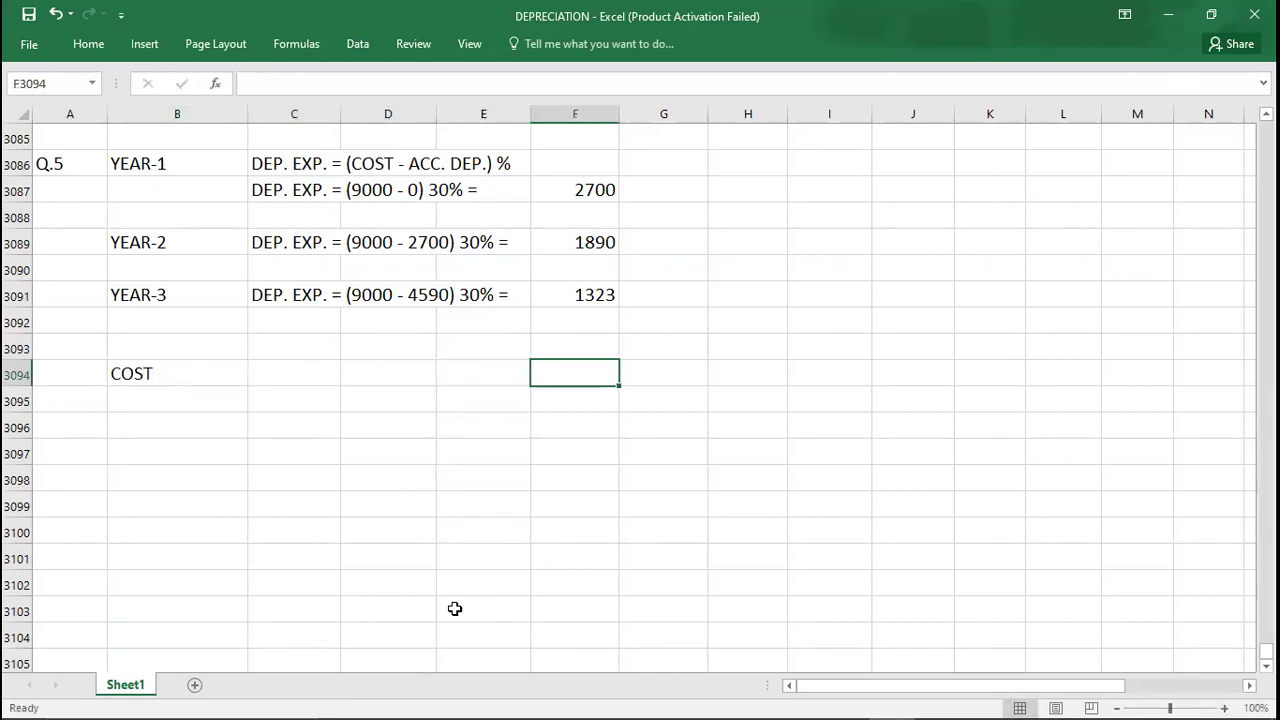
{"action": "type", "text": "9000"}
{"action": "key", "text": "Return"}
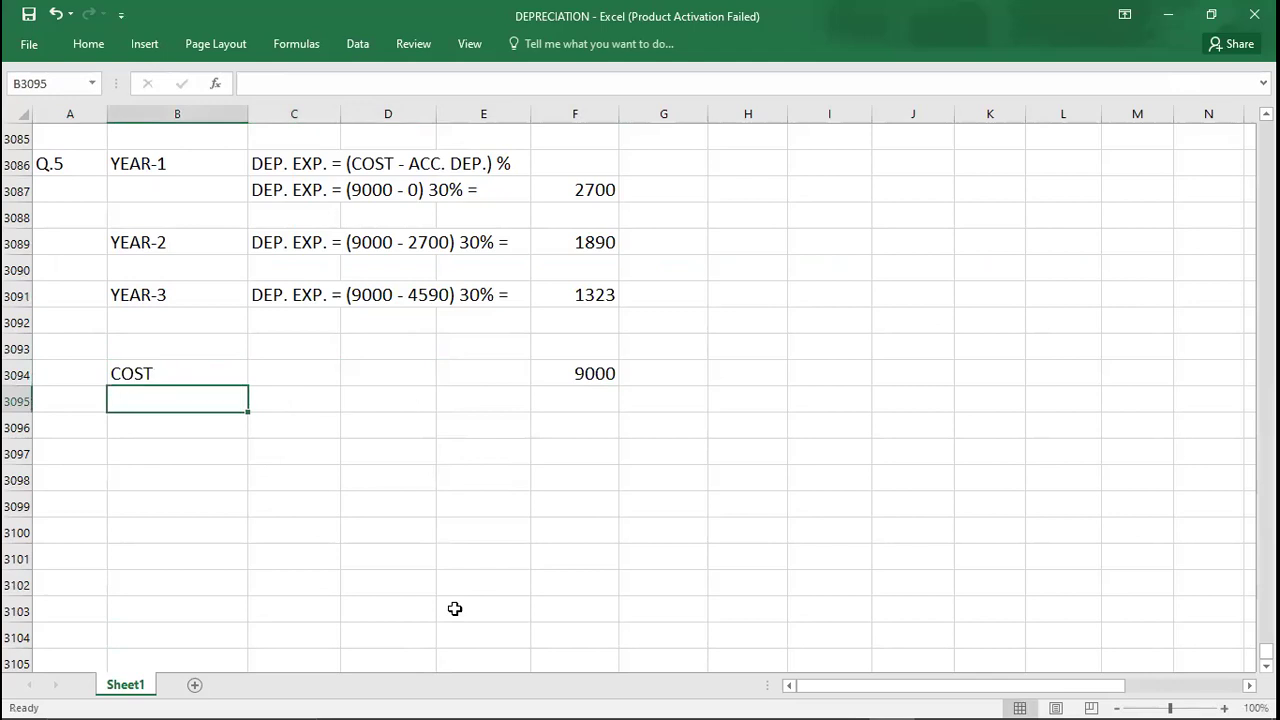
Add an ACC. DEP. label in B3095 with the working '2700+1890+1323 =' beside it
{"action": "type", "text": "ACC. DEP."}
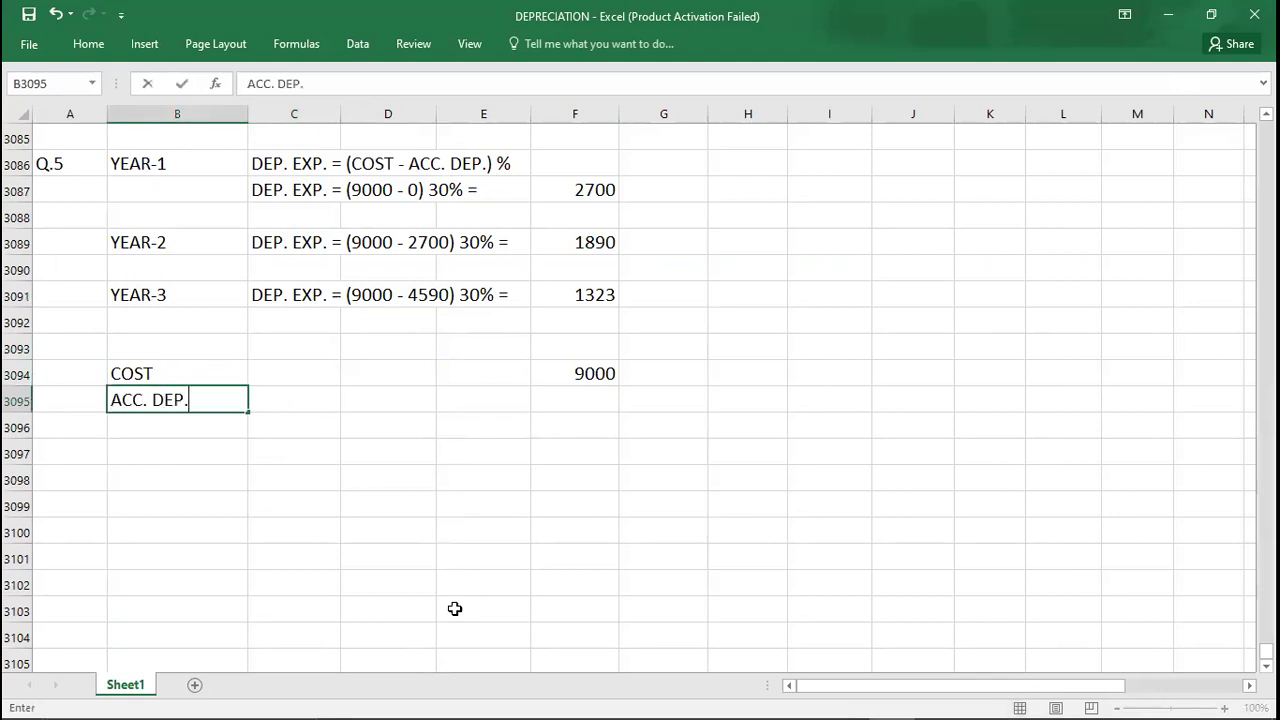
{"action": "key", "text": "Tab"}
{"action": "type", "text": "2"}
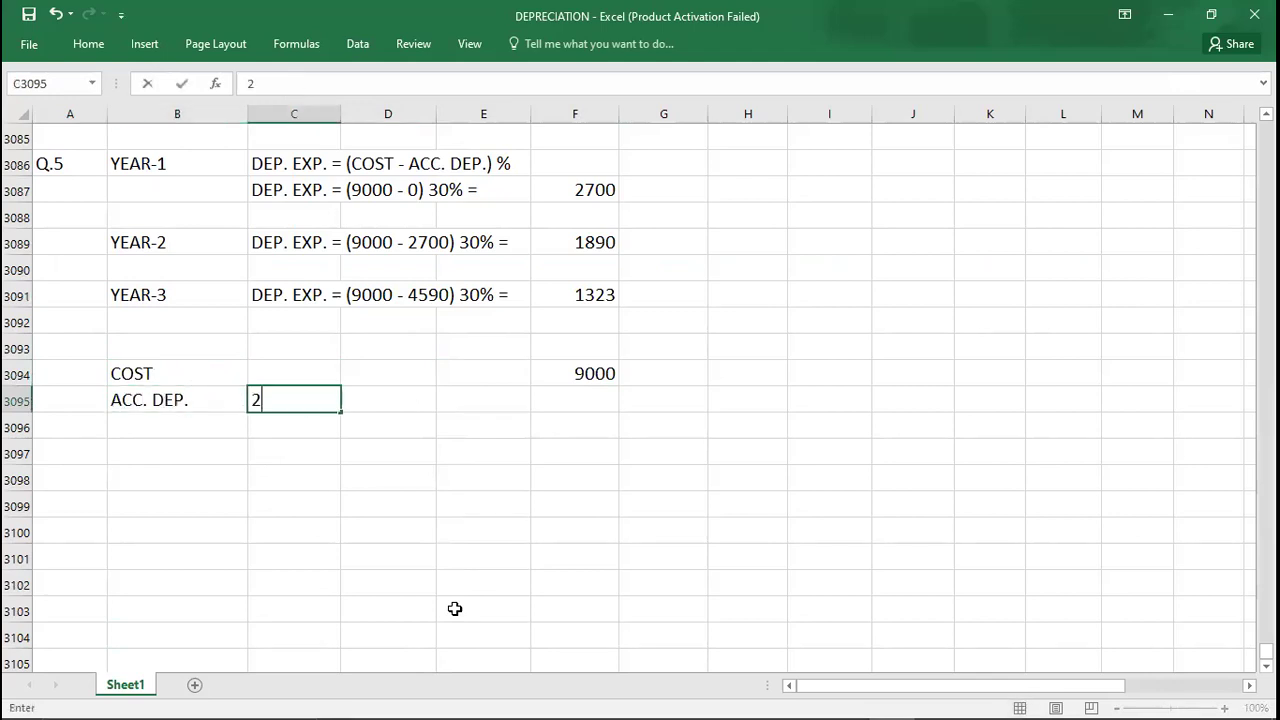
{"action": "type", "text": "700+1890+13"}
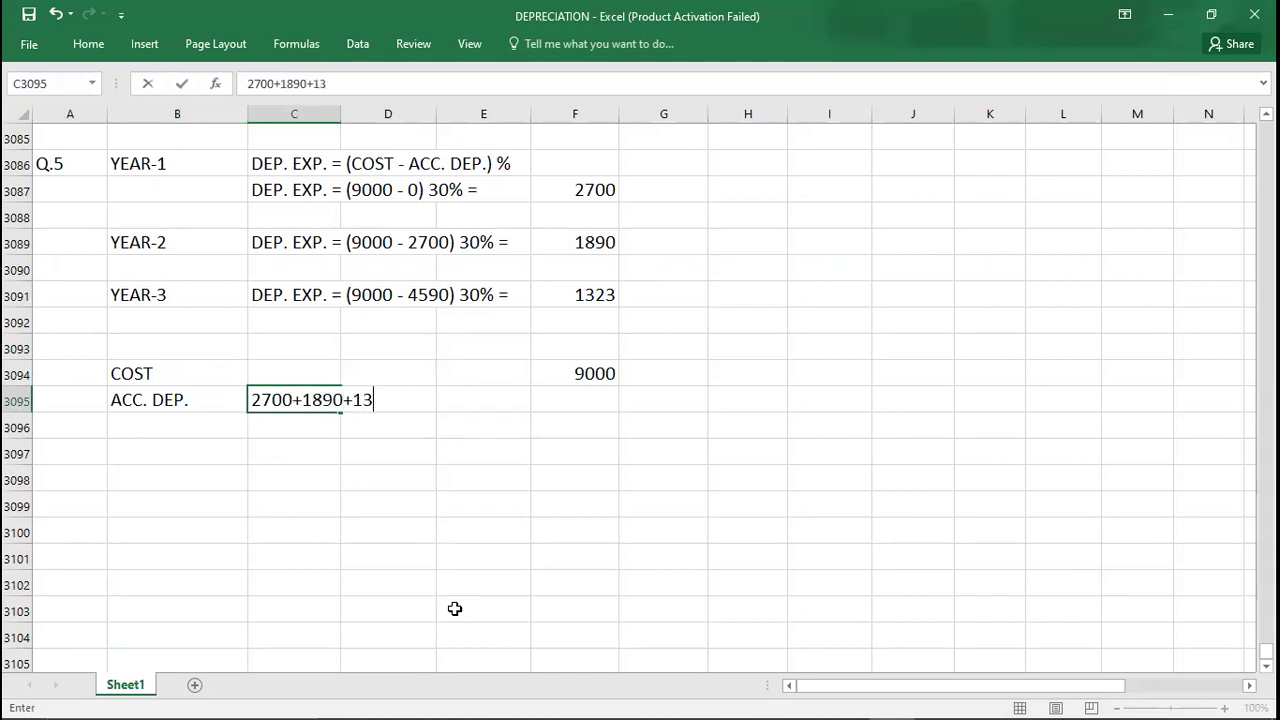
{"action": "type", "text": "23 ="}
Enter -5913 in F3095 as the accumulated depreciation
{"action": "key", "text": "Right"}
{"action": "key", "text": "Right"}
{"action": "key", "text": "Right"}
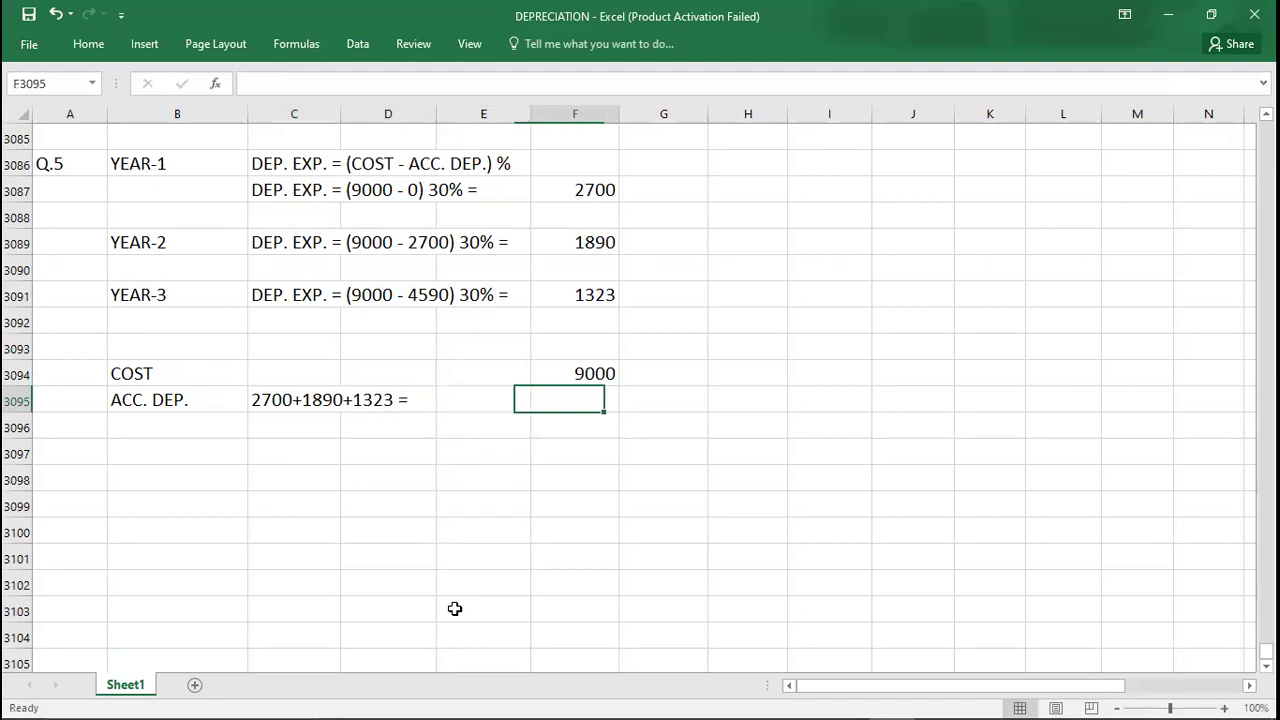
{"action": "type", "text": "-5"}
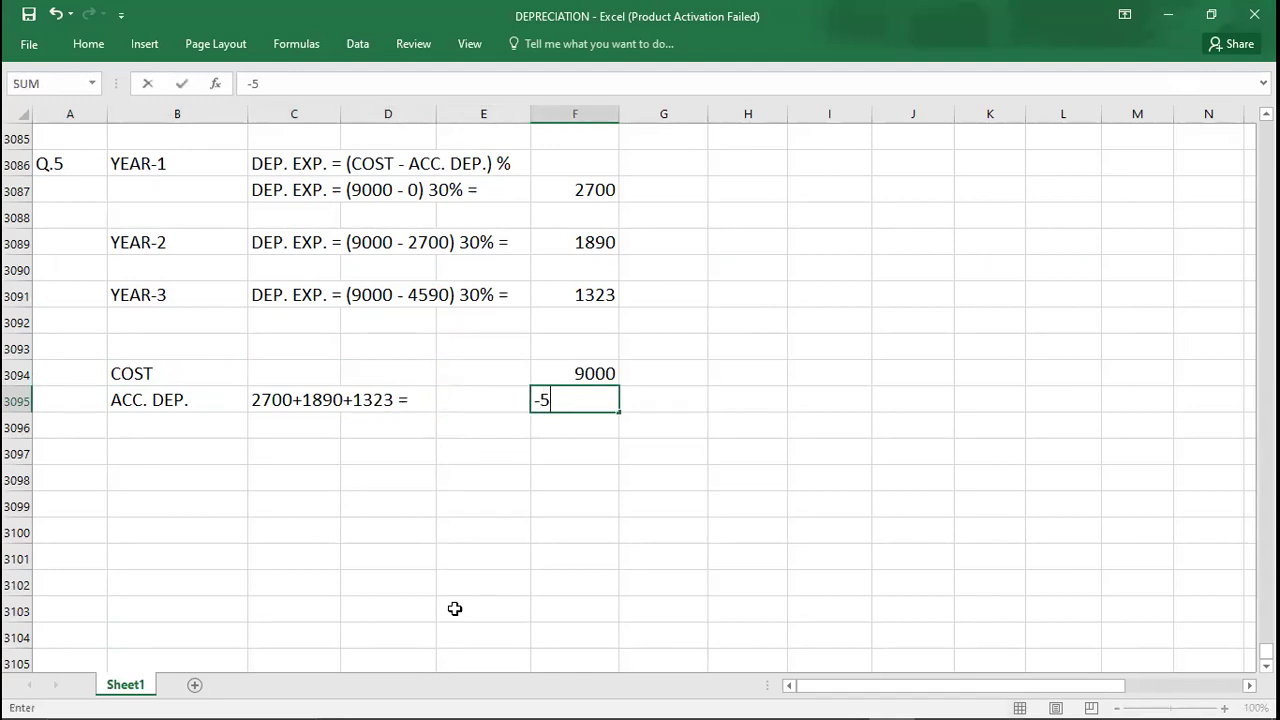
{"action": "type", "text": "913"}
{"action": "key", "text": "Return"}
Add an NBV row in row 3096, checking the sum of F3094:F3095 and entering 3087 in column F
{"action": "type", "text": "NBV"}
{"action": "key", "text": "Right"}
{"action": "key", "text": "Right"}
{"action": "key", "text": "Right"}
{"action": "key", "text": "Right"}
{"action": "key", "text": "Up"}
{"action": "key", "text": "Up"}
{"action": "key", "text": "shift+Down"}
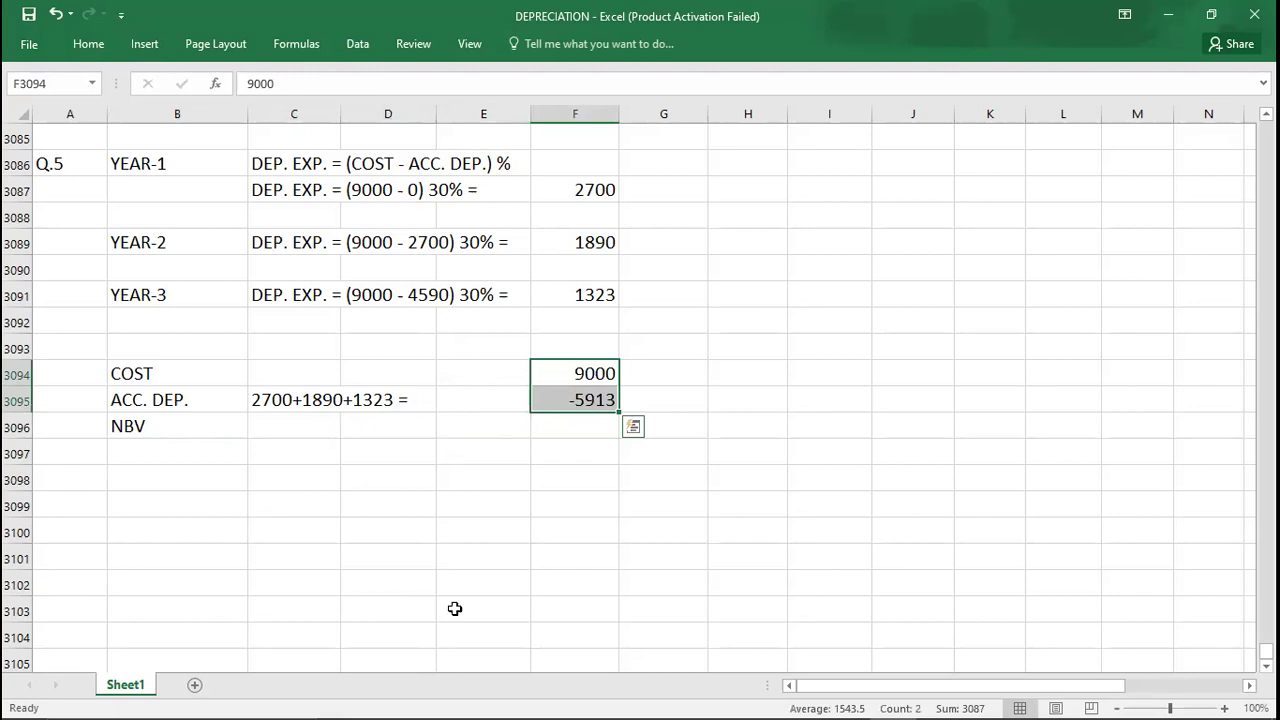
{"action": "key", "text": "Down"}
{"action": "key", "text": "Down"}
{"action": "type", "text": "3087"}
{"action": "key", "text": "ctrl+Return"}
Add the label SALES PROCEEDS in B3097, below NBV
{"action": "key", "text": "Down"}
{"action": "key", "text": "Left"}
{"action": "key", "text": "Left"}
{"action": "key", "text": "Left"}
{"action": "key", "text": "Left"}
{"action": "key", "text": "Left"}
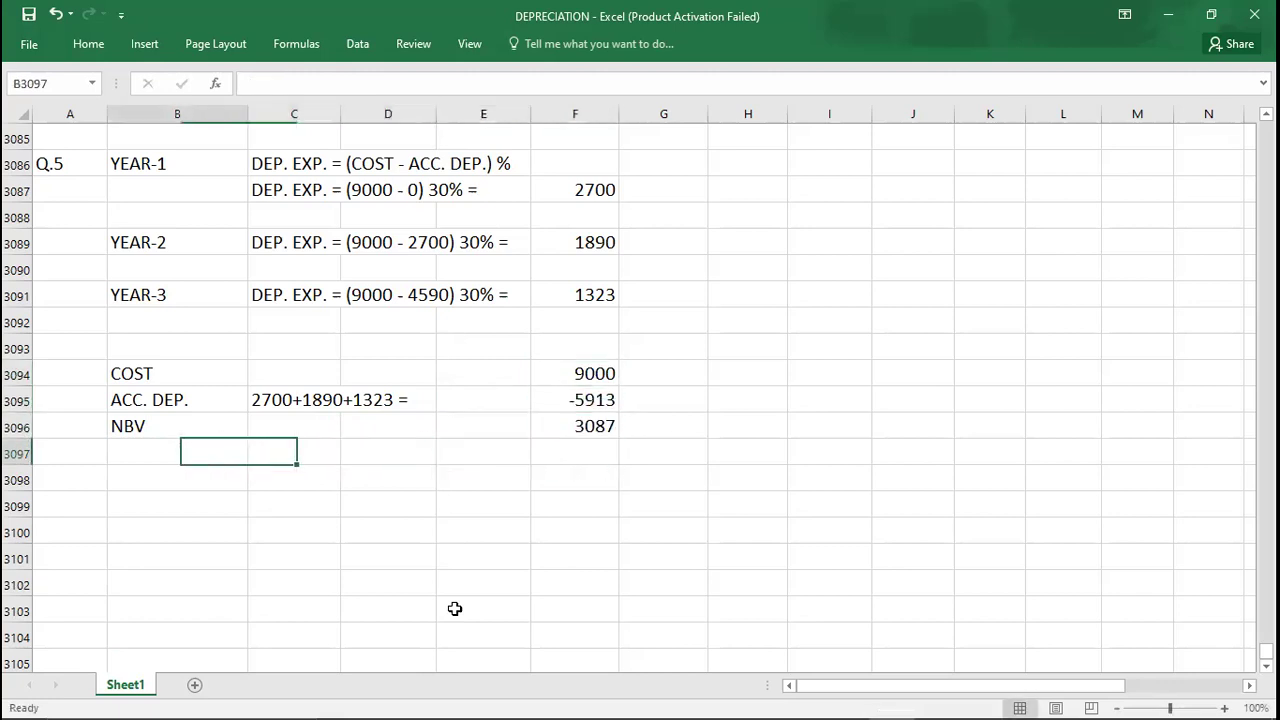
{"action": "key", "text": "Right"}
{"action": "type", "text": "SALES "}
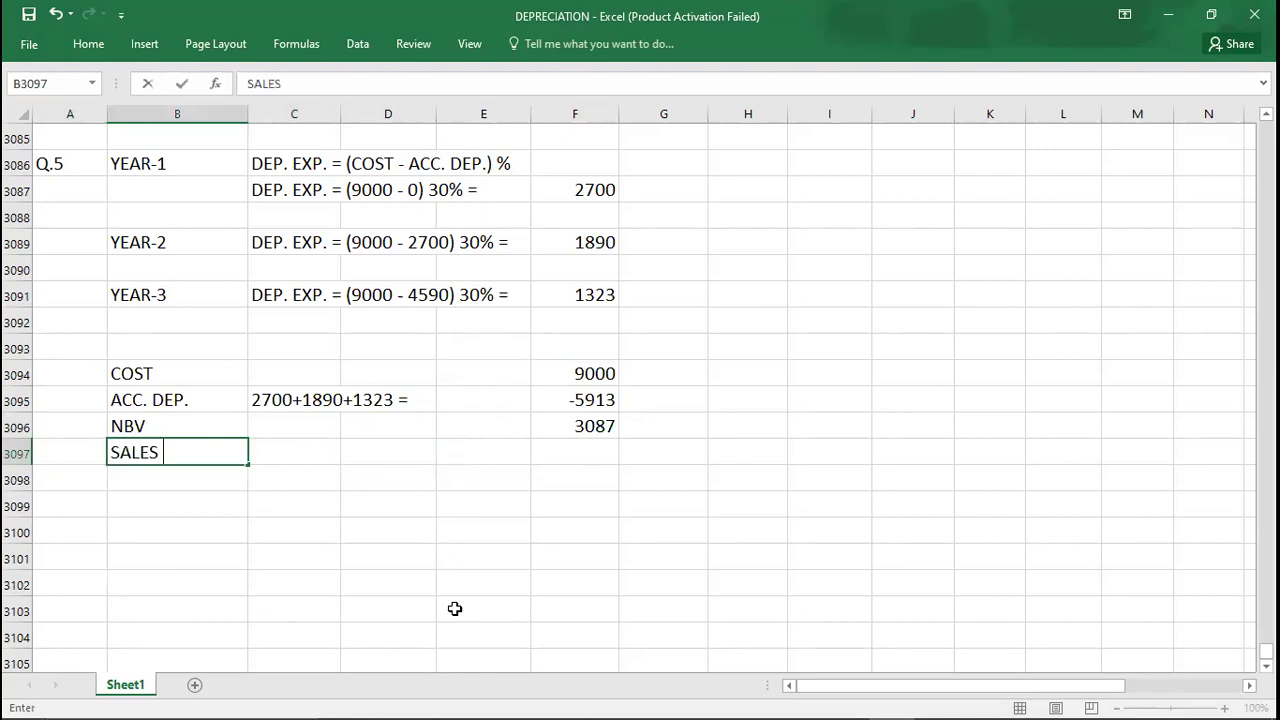
{"action": "type", "text": "PROCEEDS"}
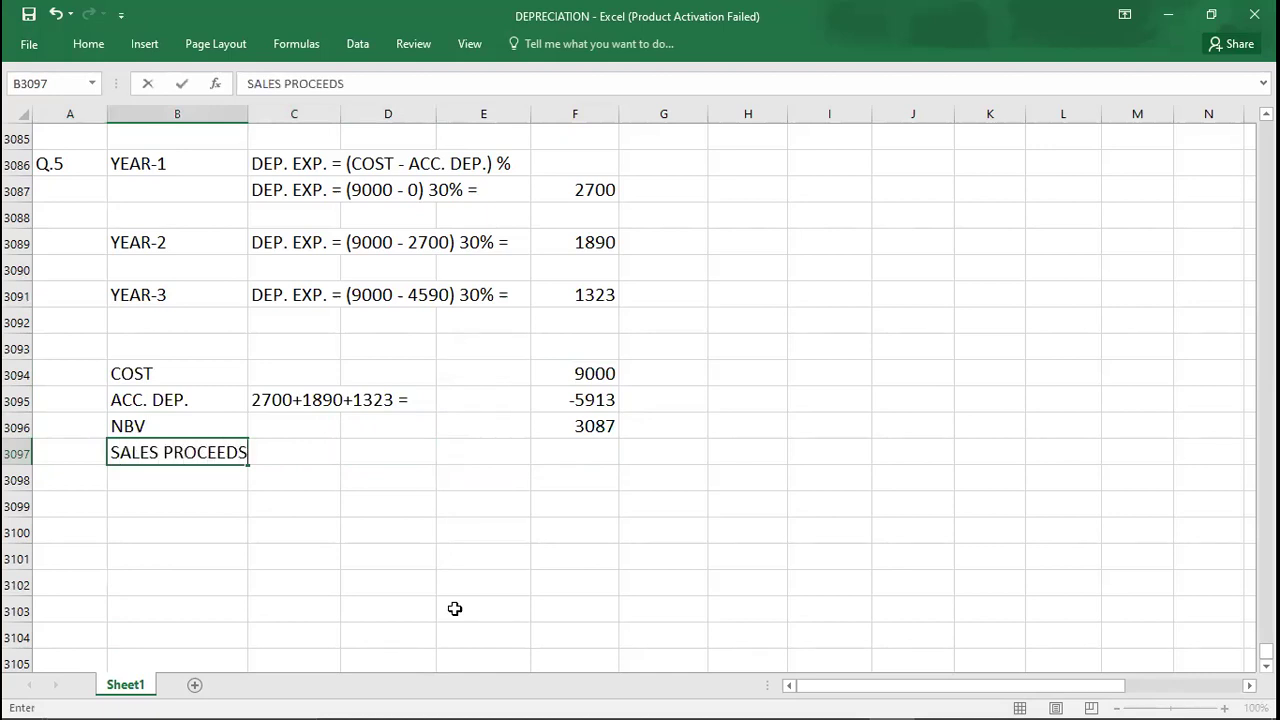
Enter -3000 in F3097 as the sales proceeds amount
{"action": "key", "text": "Right"}
{"action": "key", "text": "Right"}
{"action": "key", "text": "Right"}
{"action": "key", "text": "Right"}
{"action": "type", "text": "-000"}
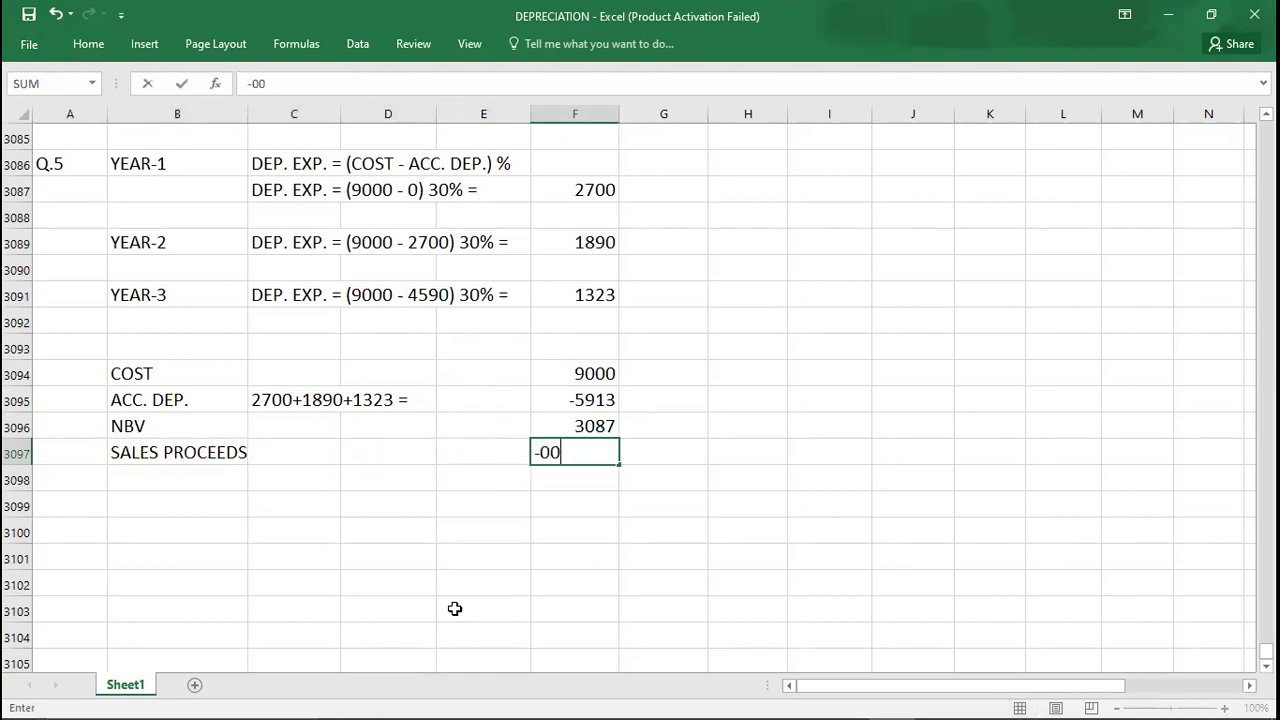
{"action": "key", "text": "BackSpace"}
{"action": "key", "text": "BackSpace"}
{"action": "key", "text": "BackSpace"}
{"action": "type", "text": "3000"}
{"action": "key", "text": "Return"}
Enter 87 in F3098 and label its row LOSS ON DISPOSAL in column B
{"action": "key", "text": "Right"}
{"action": "key", "text": "Right"}
{"action": "key", "text": "Right"}
{"action": "key", "text": "Right"}
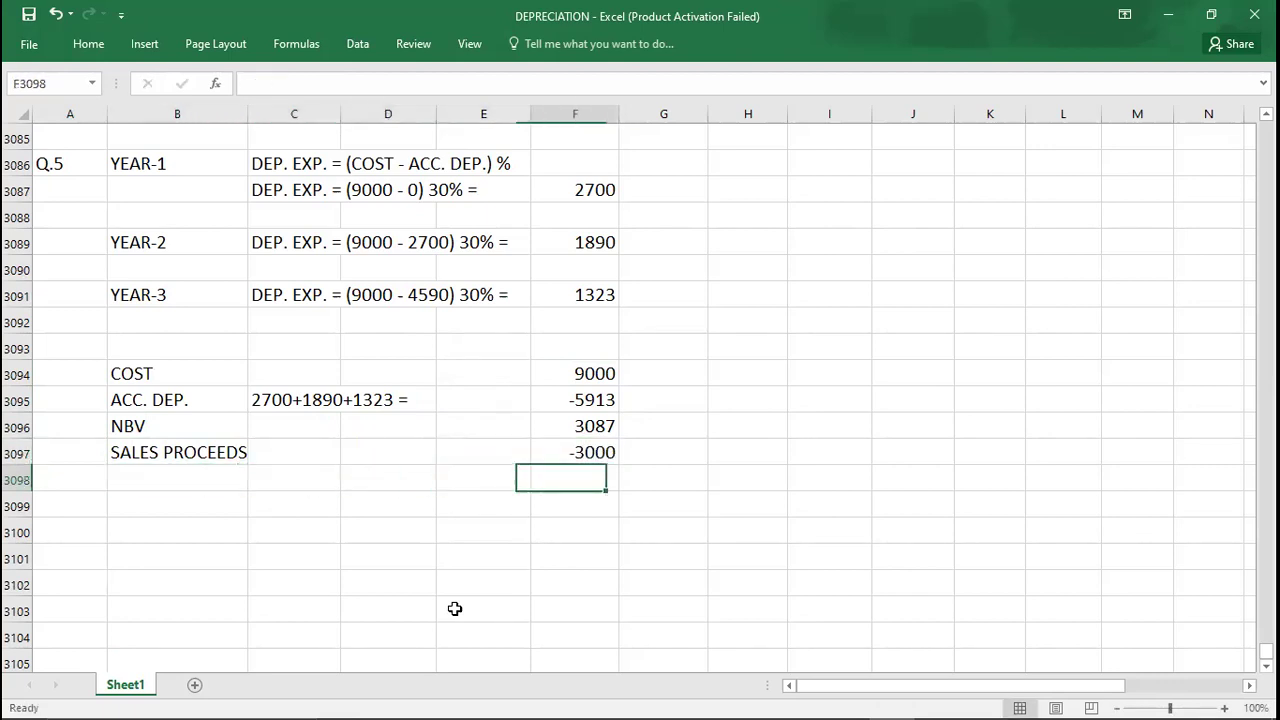
{"action": "type", "text": "87"}
{"action": "key", "text": "Left"}
{"action": "key", "text": "Left"}
{"action": "key", "text": "Left"}
{"action": "key", "text": "Left"}
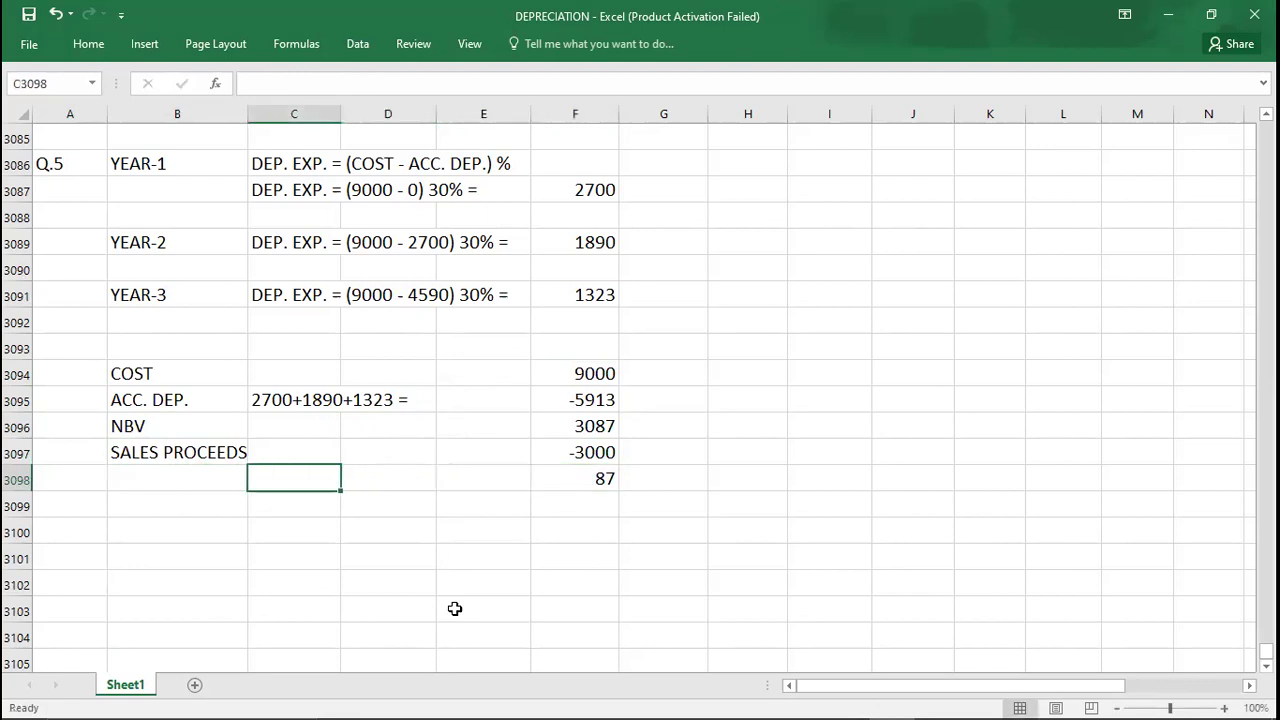
{"action": "type", "text": "LOS"}
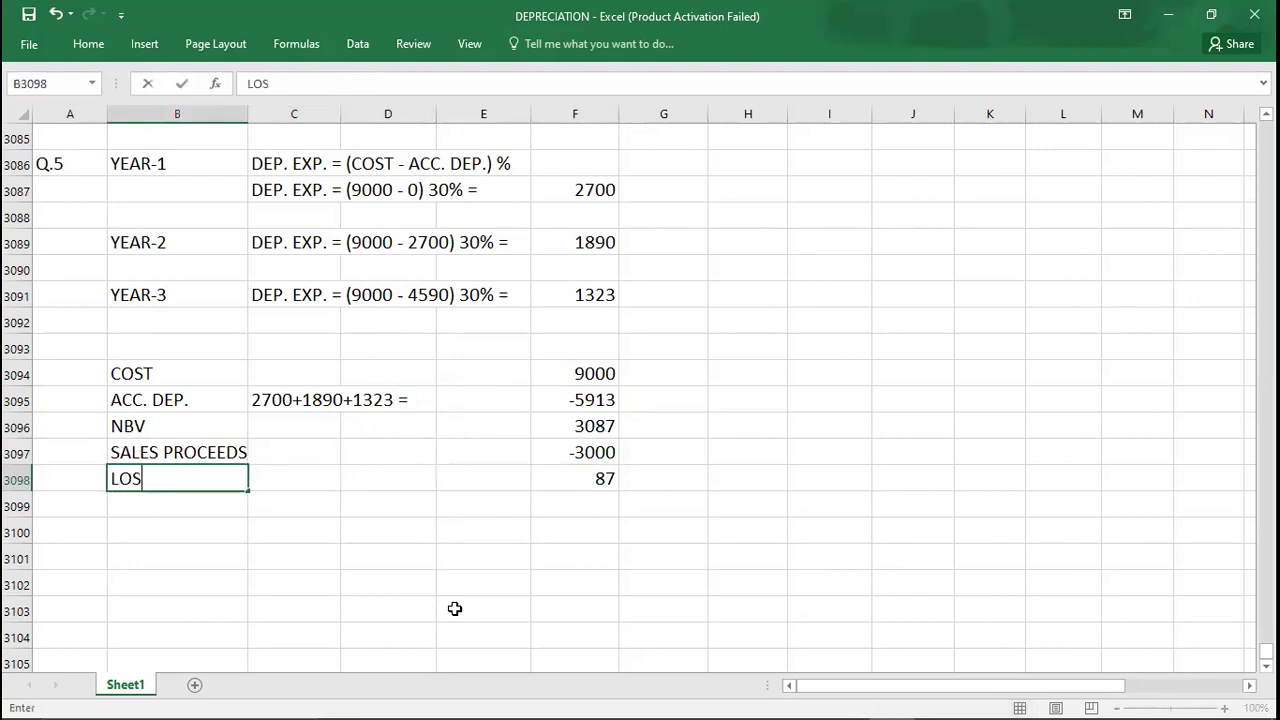
{"action": "type", "text": "S ON DISPOSAL"}
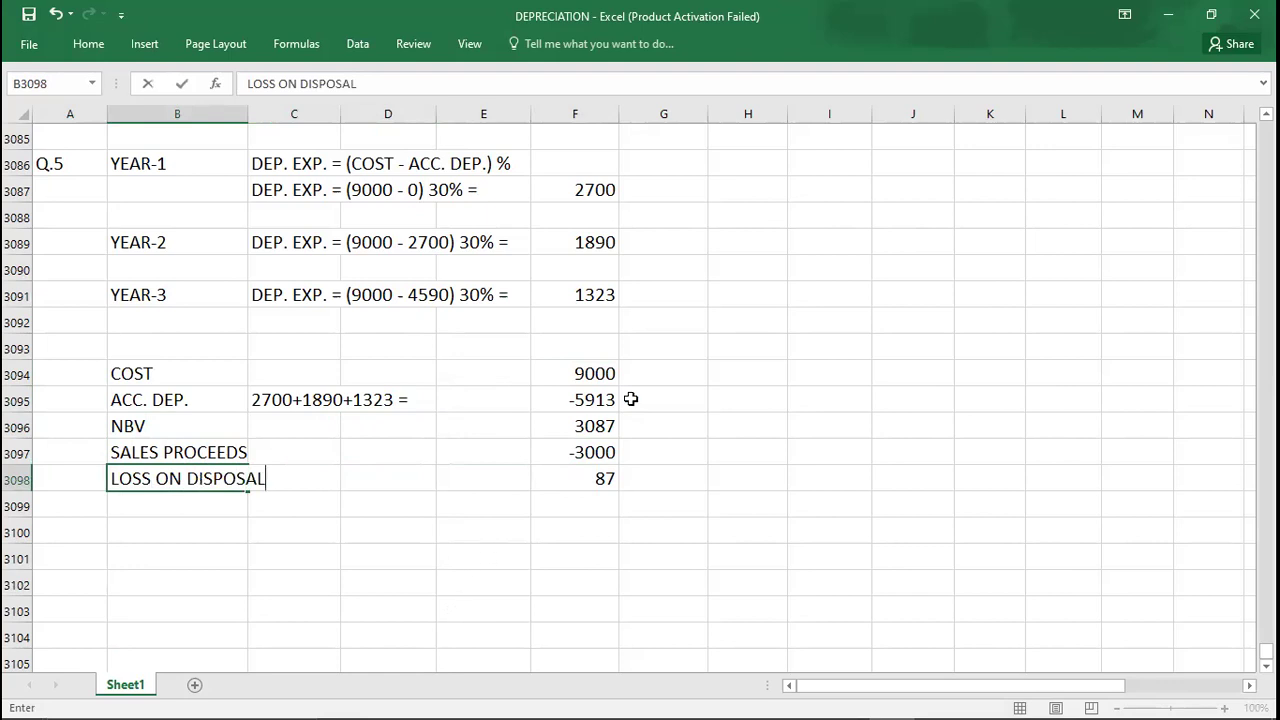
Apply a cell border to the loss on disposal amount in F3098
{"action": "left_click", "coordinate": [562, 478]}
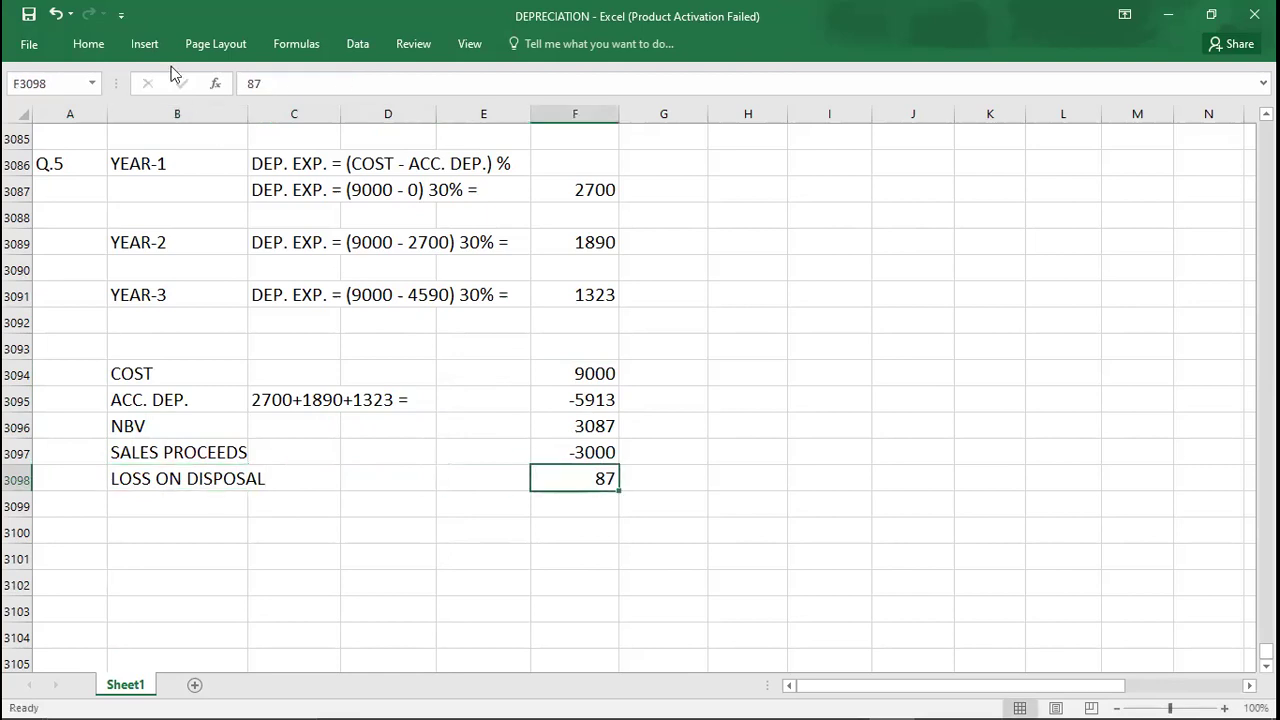
{"action": "left_click", "coordinate": [94, 40]}
{"action": "left_click", "coordinate": [241, 110]}
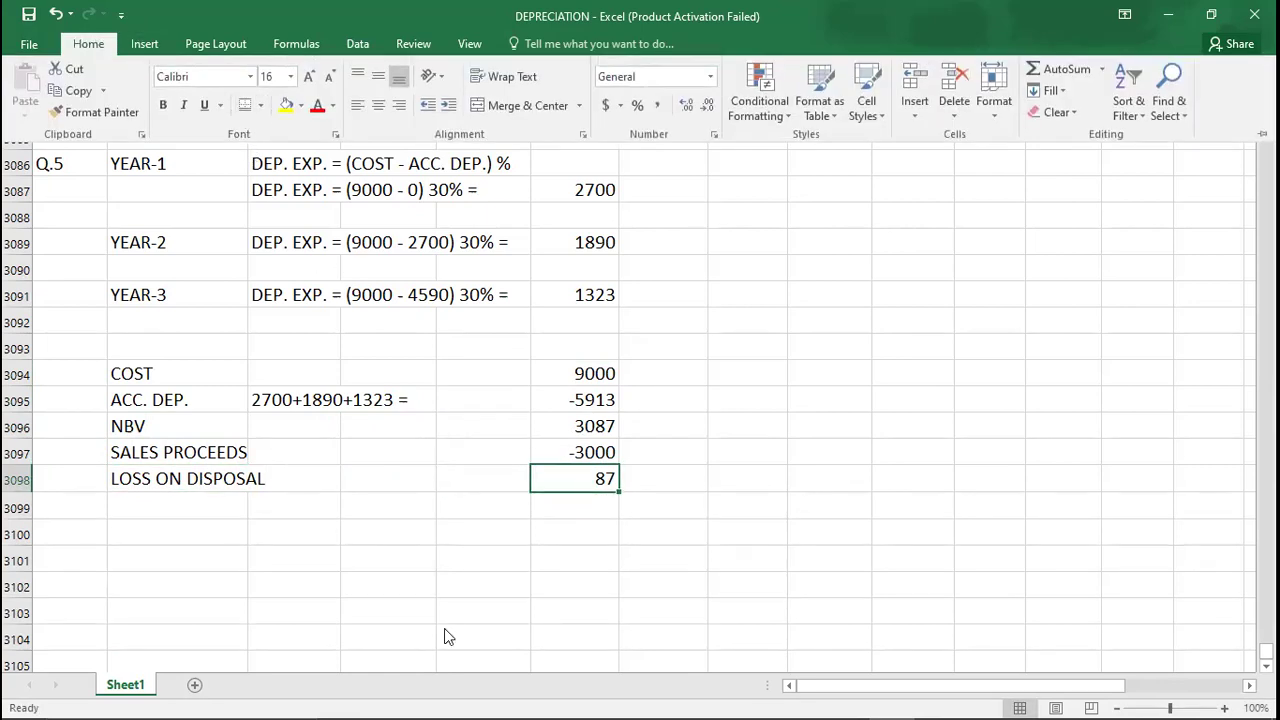
Check the machine's sale price in Q.5 of the NON-CURRENT ASSETS PDF and return to the workbook
{"action": "left_click", "coordinate": [445, 634]}
{"action": "key", "text": "alt+Tab"}
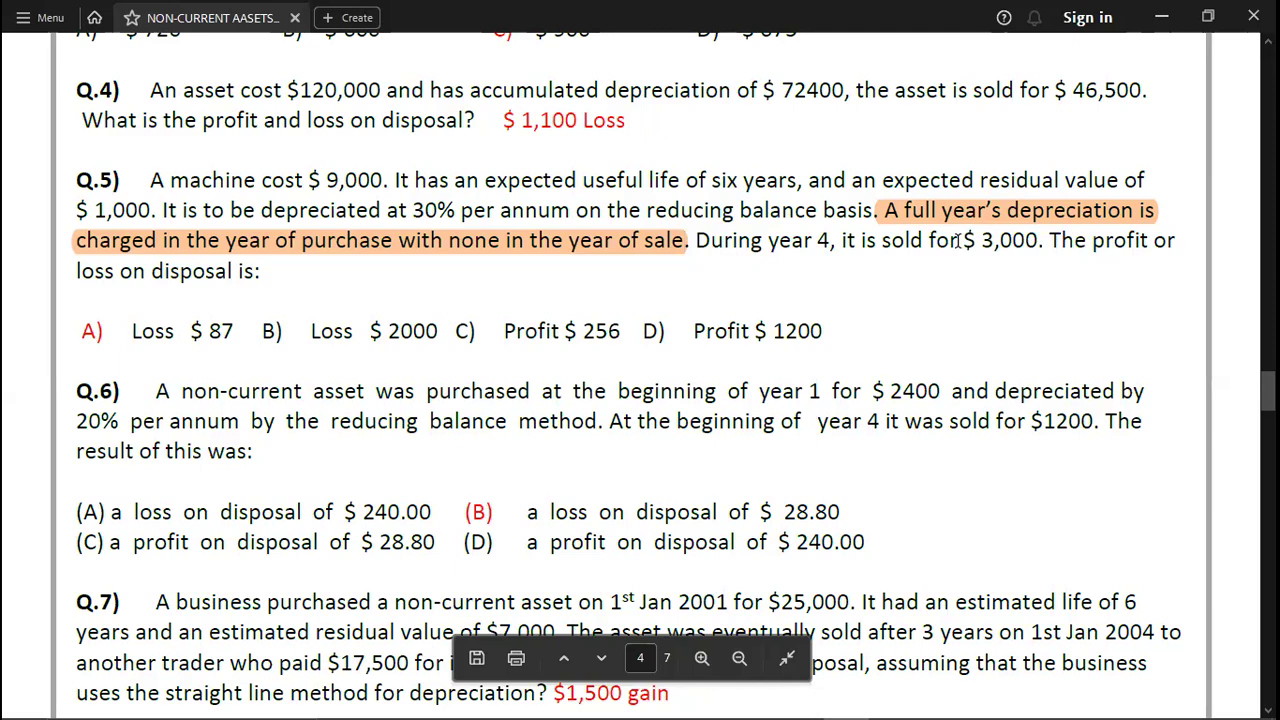
{"action": "left_click_drag", "start_coordinate": [958, 242], "coordinate": [1038, 245]}
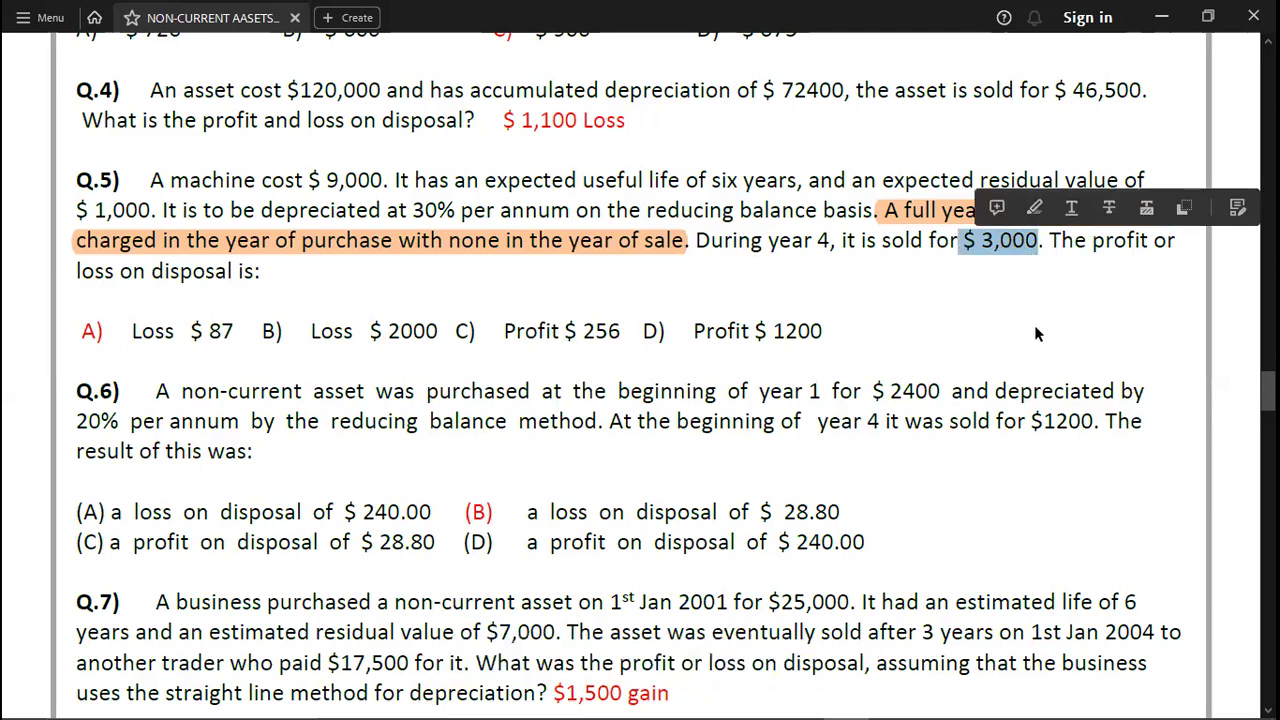
{"action": "key", "text": "Escape"}
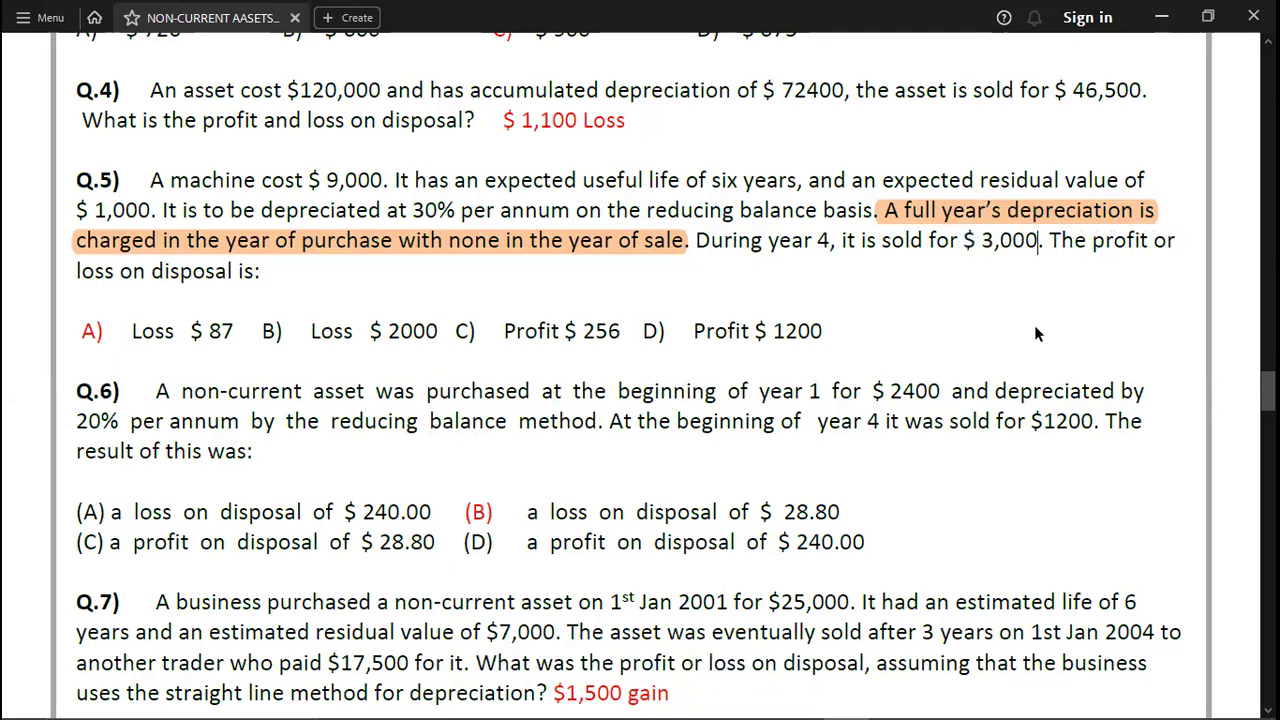
{"action": "key", "text": "alt+Tab"}
Apply a bottom border to the accumulated depreciation amount in F3095
{"action": "left_click", "coordinate": [553, 393]}
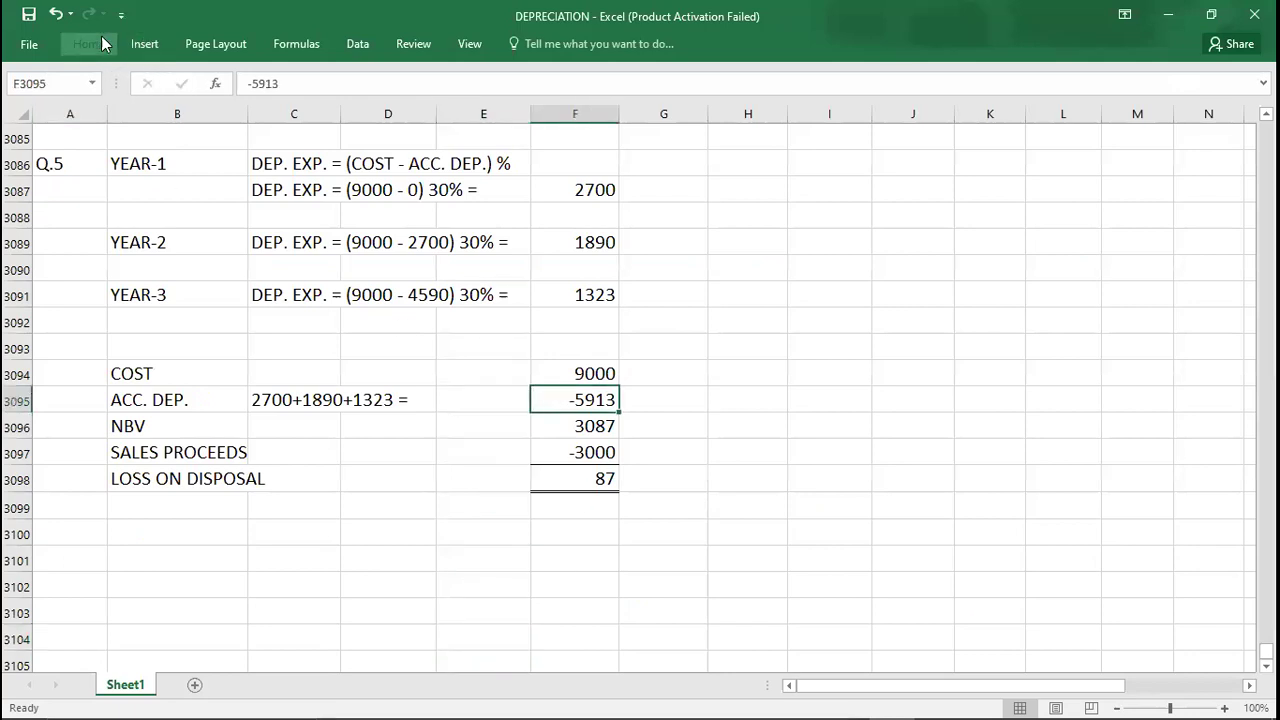
{"action": "left_click", "coordinate": [101, 40]}
{"action": "left_click", "coordinate": [262, 105]}
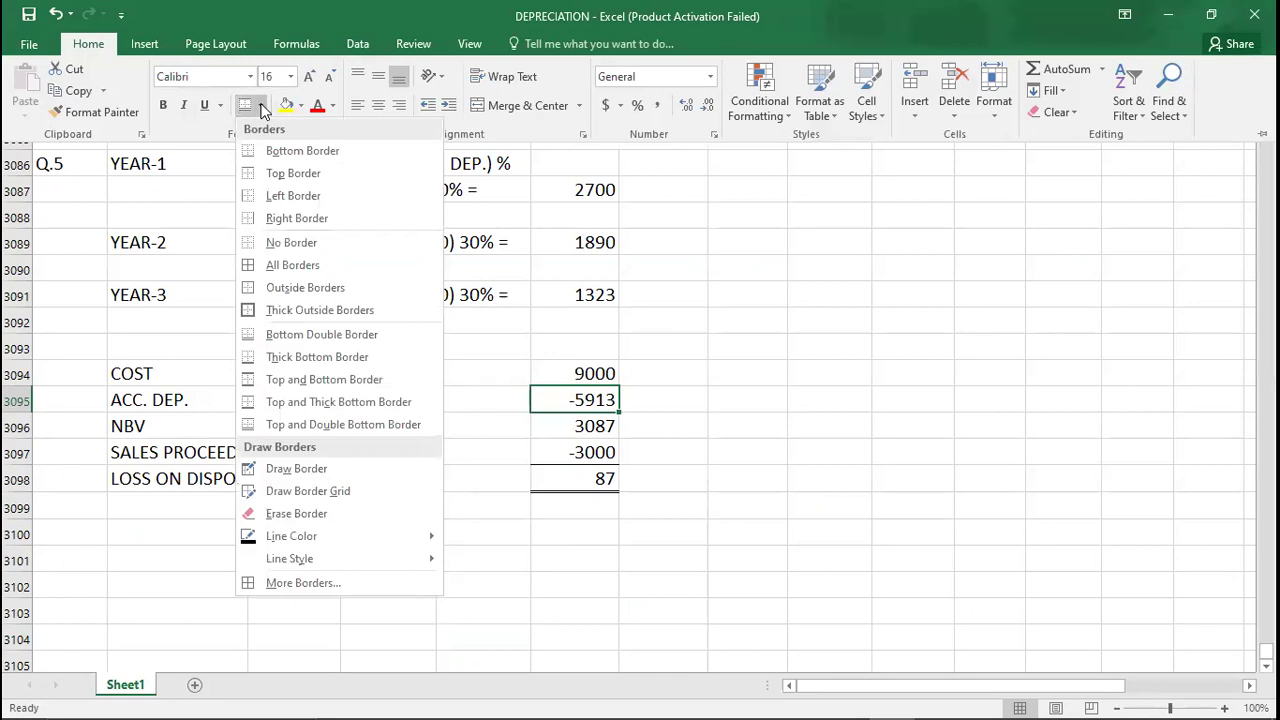
{"action": "left_click", "coordinate": [300, 150]}
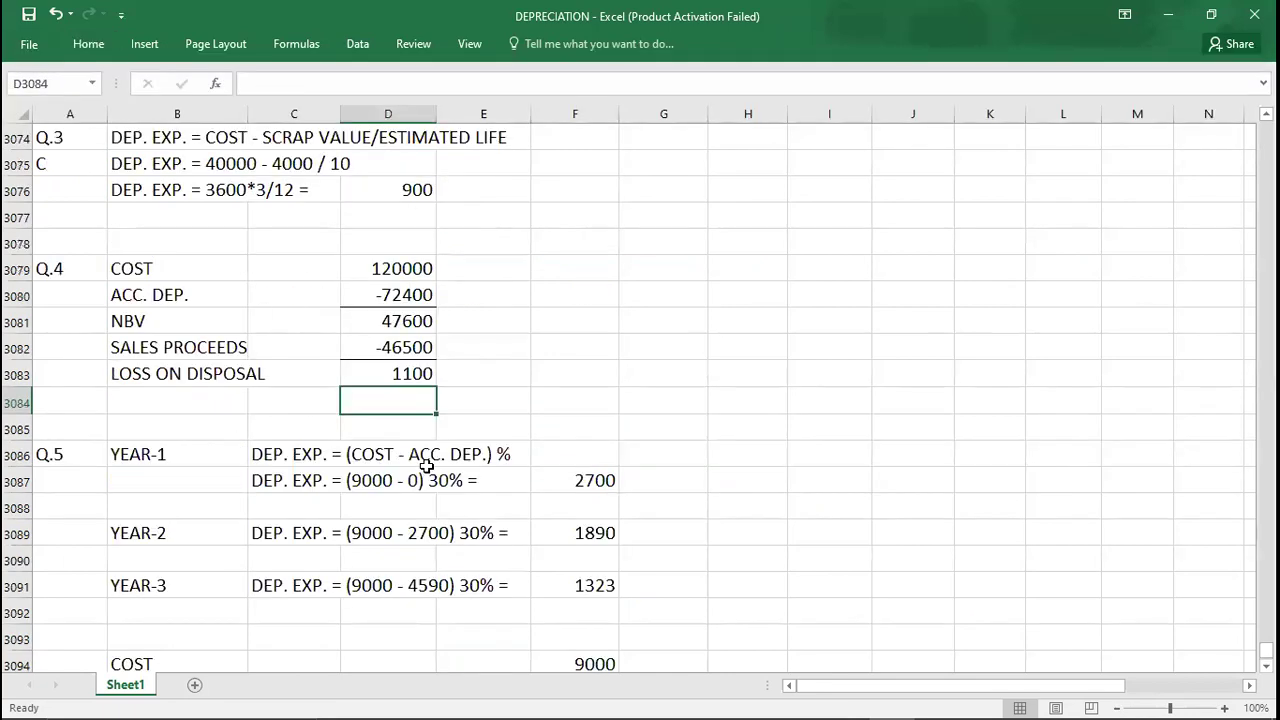
Review the Q.5 yearly depreciation and disposal working down to the empty rows below it
{"action": "key", "text": "Down"}
{"action": "key", "text": "Down"}
{"action": "key", "text": "Down"}
{"action": "key", "text": "Down"}
{"action": "key", "text": "Down"}
{"action": "key", "text": "Down"}
{"action": "key", "text": "Down"}
{"action": "key", "text": "Down"}
{"action": "key", "text": "Down"}
{"action": "key", "text": "Down"}
{"action": "key", "text": "Down"}
{"action": "key", "text": "Down"}
{"action": "key", "text": "Down"}
{"action": "key", "text": "Down"}
{"action": "key", "text": "Down"}
{"action": "key", "text": "Down"}
{"action": "key", "text": "Down"}
{"action": "key", "text": "Down"}
{"action": "key", "text": "Down"}
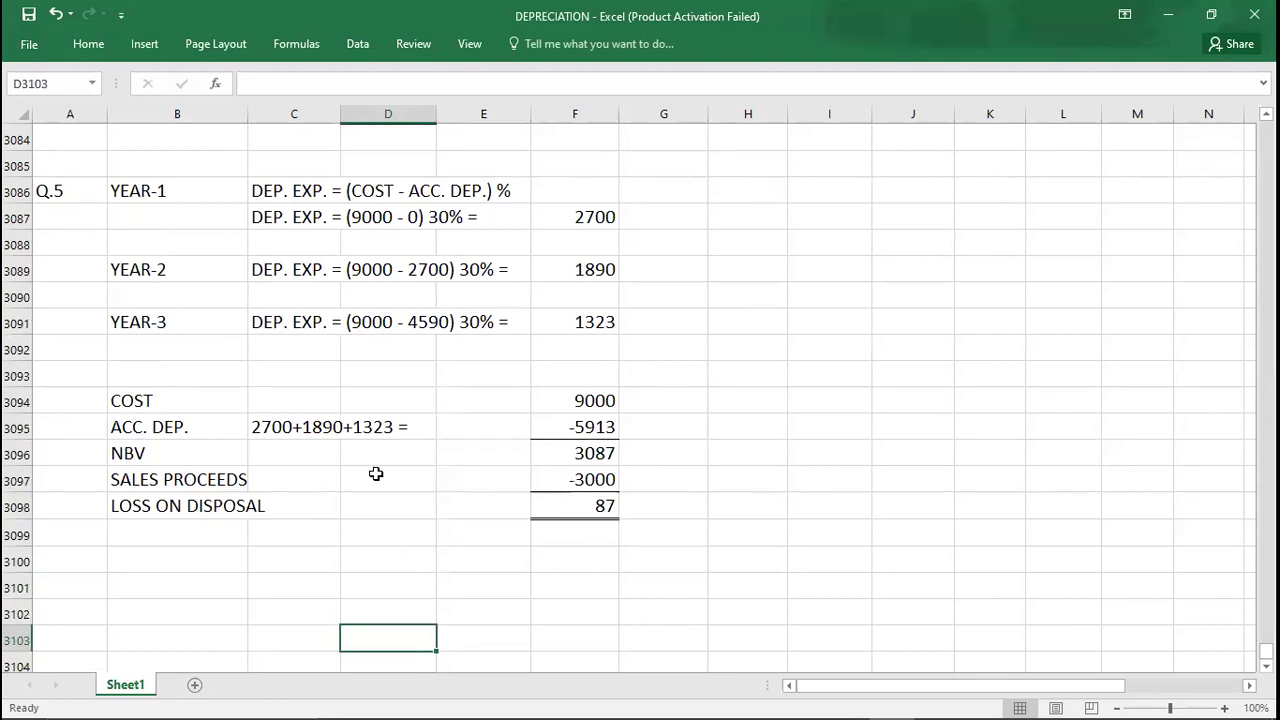
{"action": "left_click", "coordinate": [84, 190]}
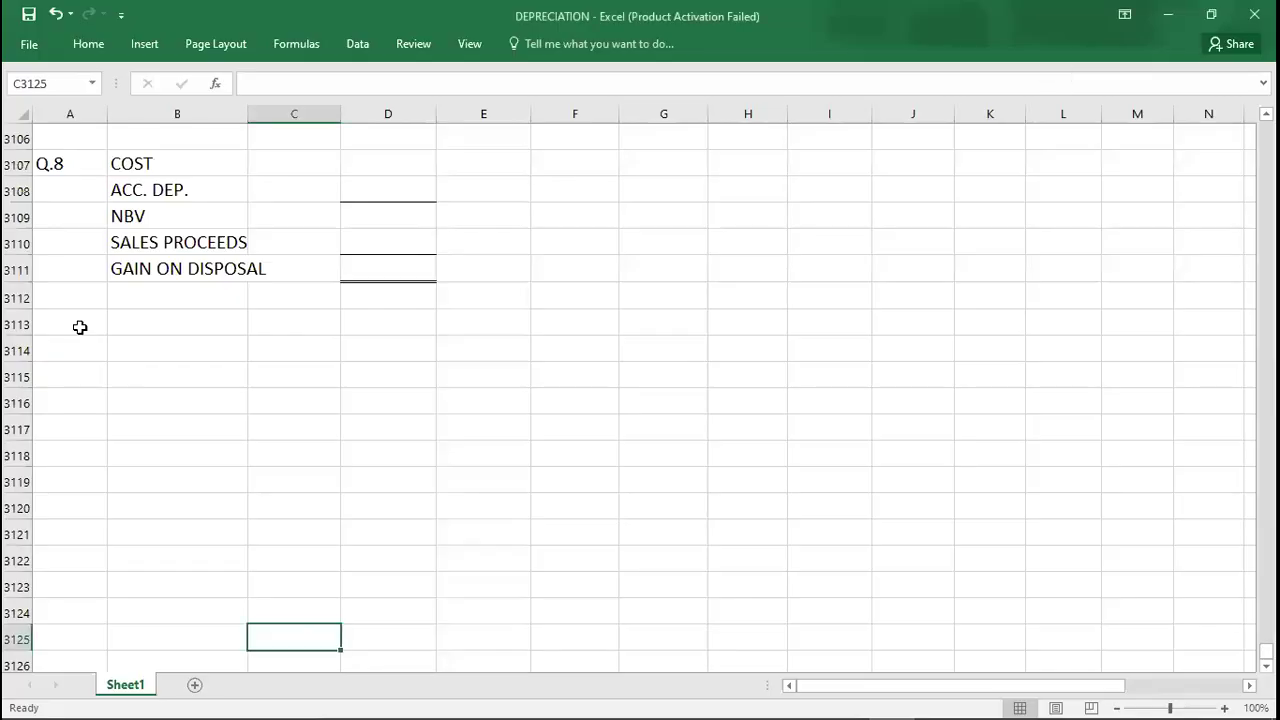
Write the Q.8 working DEP. EXP. = 35000 - 3000 / in B3113, taking the cost and residual value from the question PDF
{"action": "left_click", "coordinate": [126, 326]}
{"action": "type", "text": "DEP. EXP. ="}
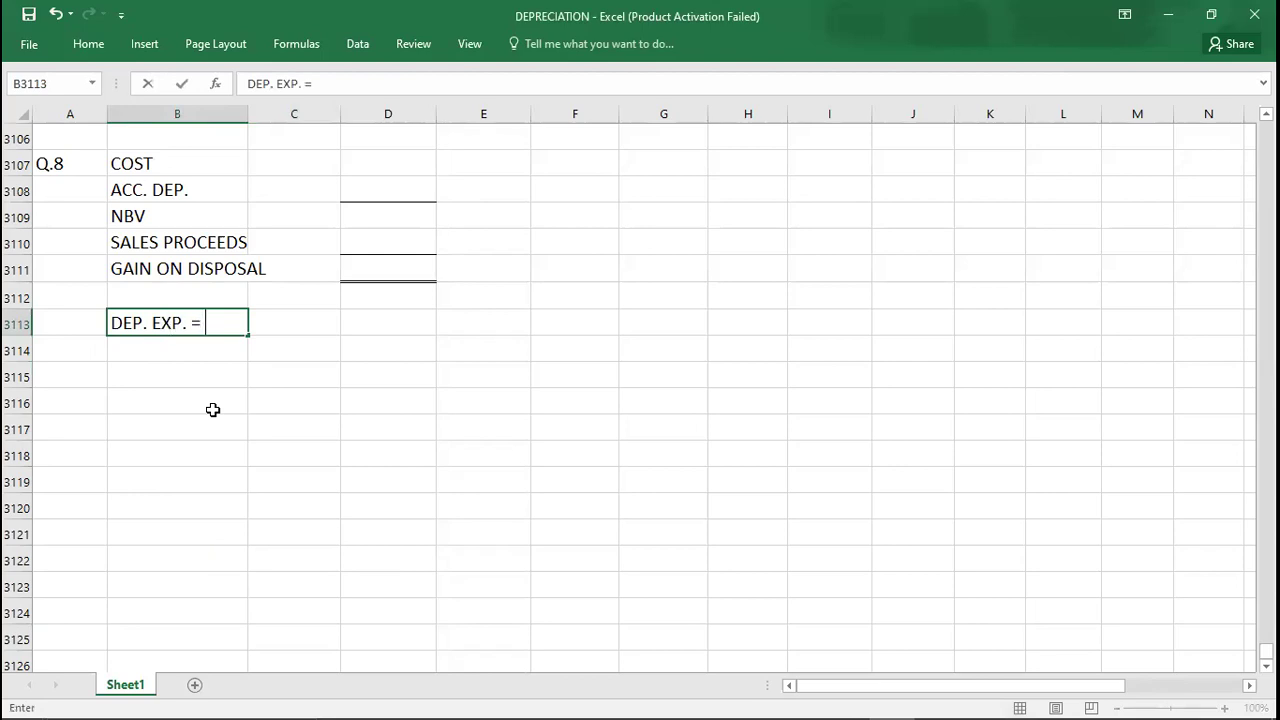
{"action": "key", "text": "alt+Tab"}
{"action": "key", "text": "alt+Tab"}
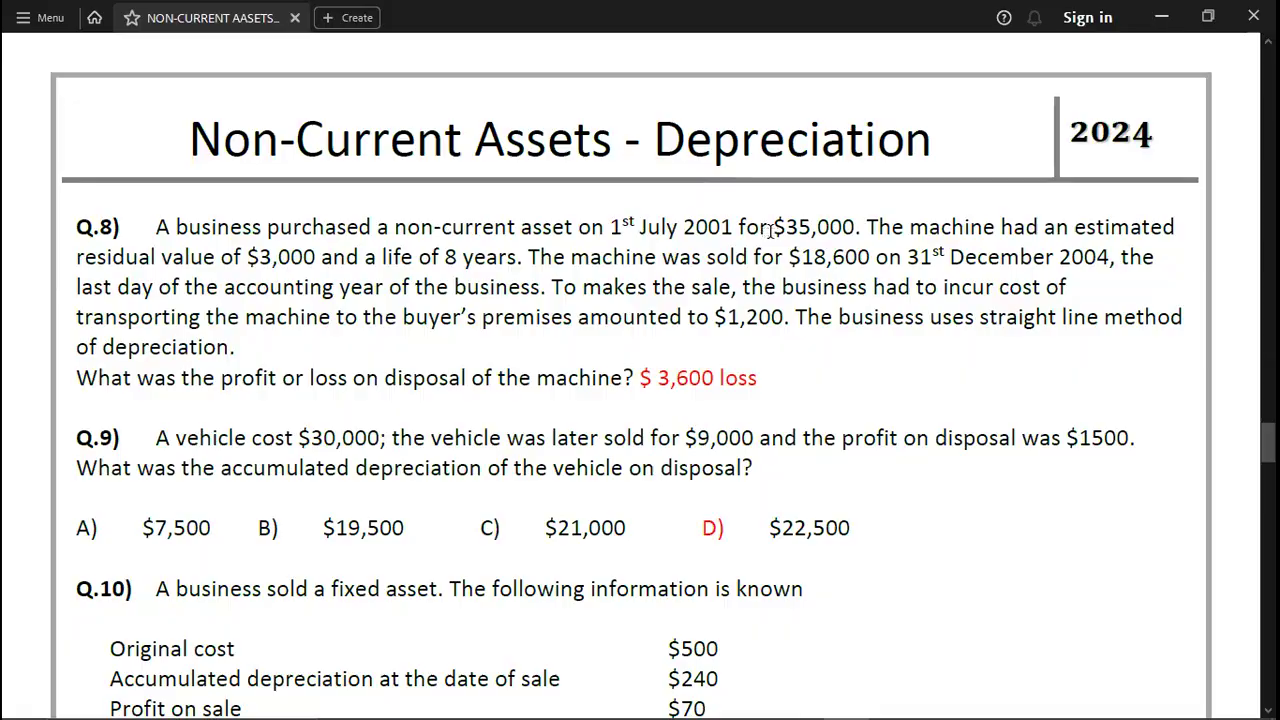
{"action": "key", "text": "alt+Tab"}
{"action": "type", "text": "35000"}
{"action": "key", "text": "alt+Tab"}
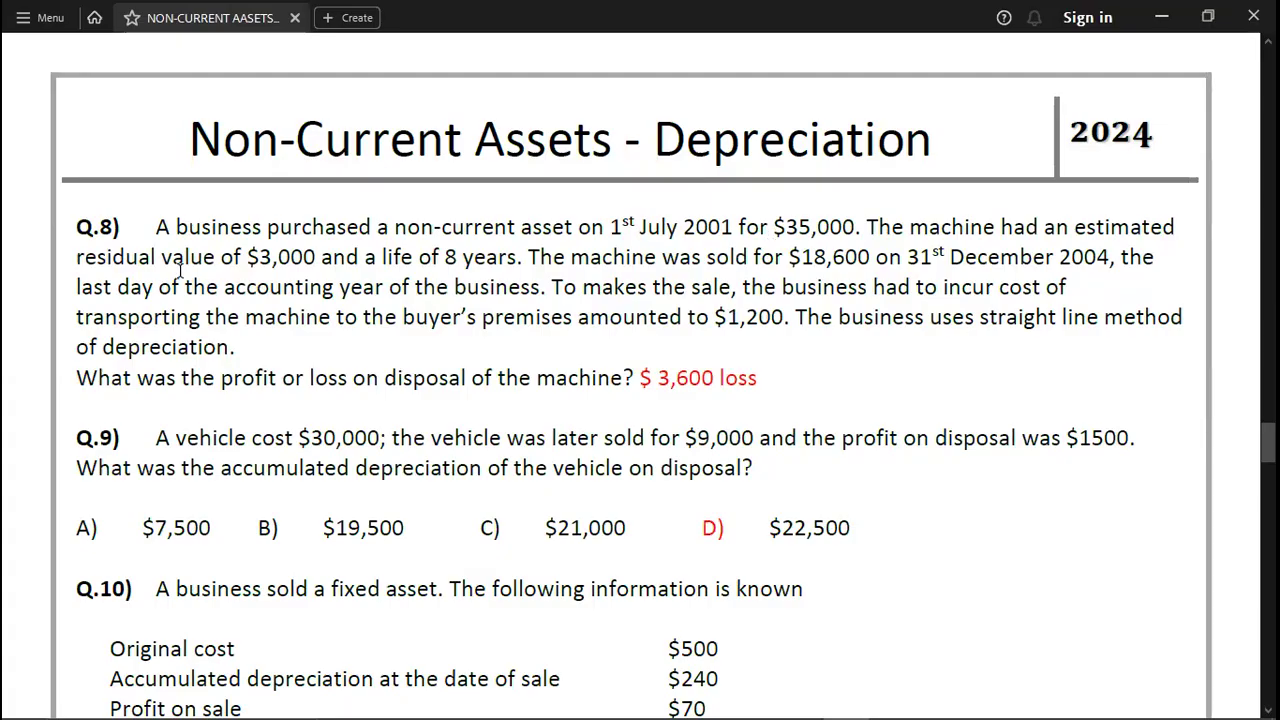
{"action": "key", "text": "alt+Tab"}
{"action": "type", "text": "- 3000 /"}
{"action": "key", "text": "alt+Tab"}
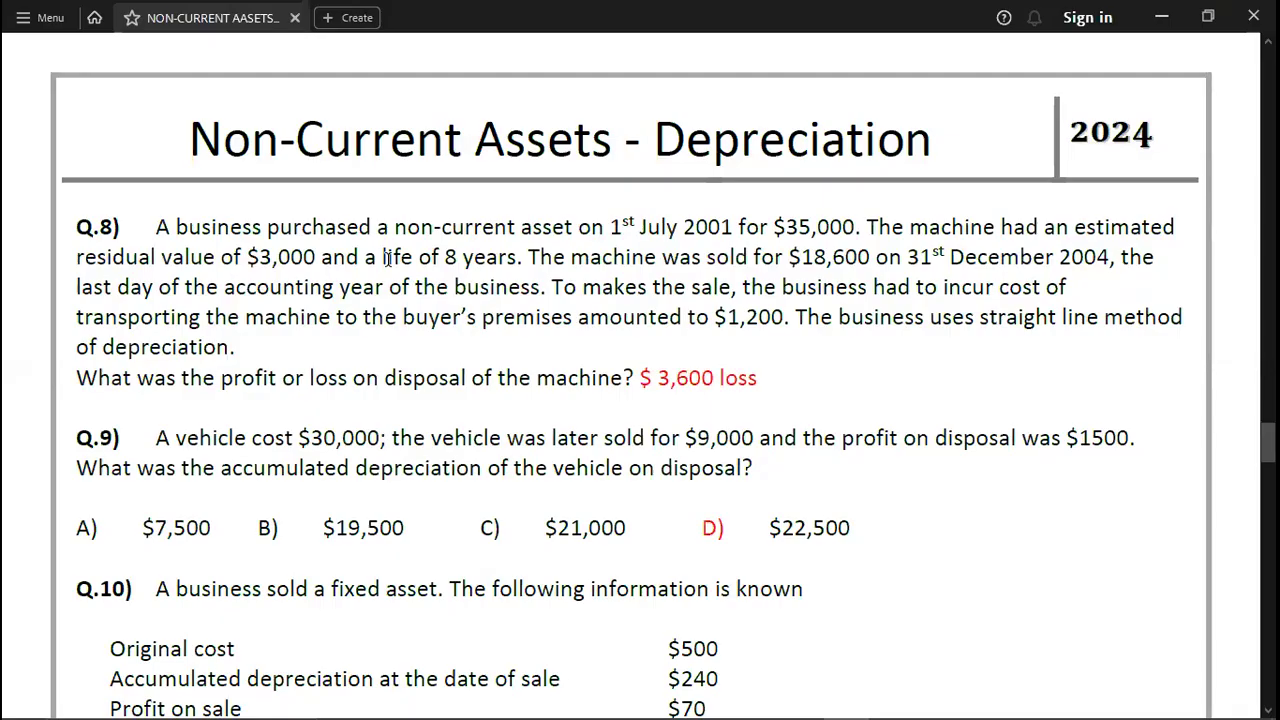